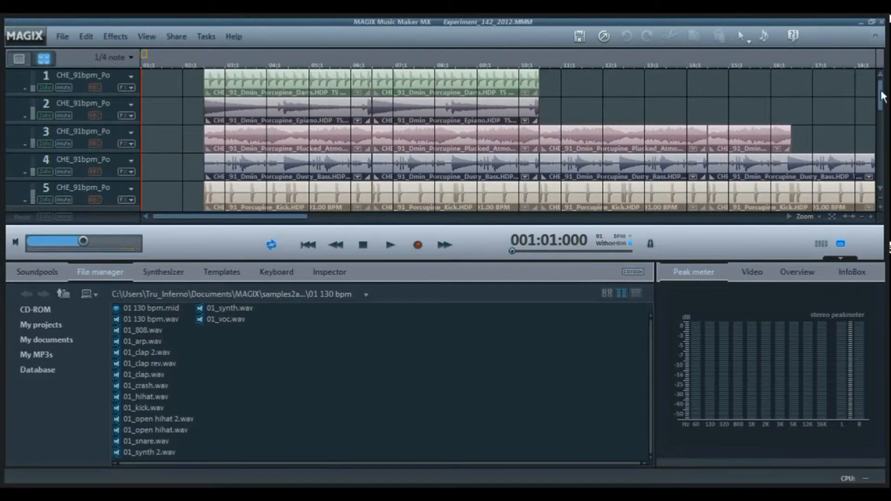
Examine the arrangement from track 1 to track 9 at several zoom levels, including the cymbal clips on track 9.
drag(882, 92, 882, 176)
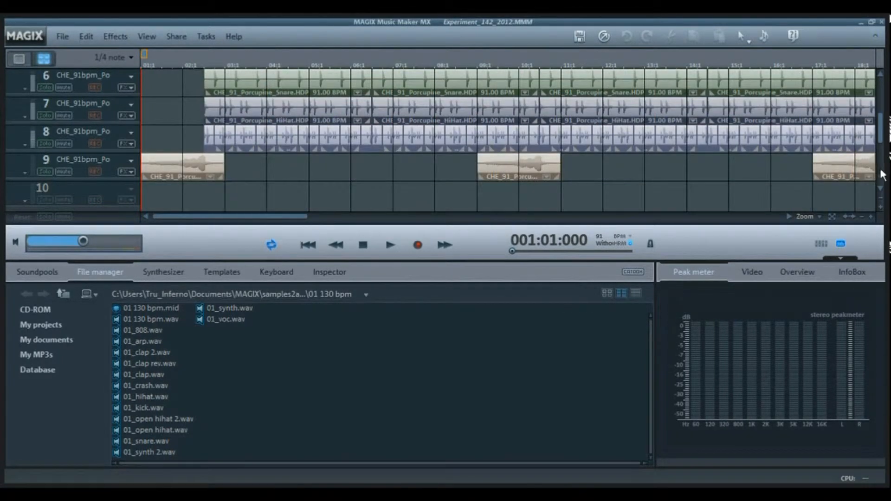
click(871, 216)
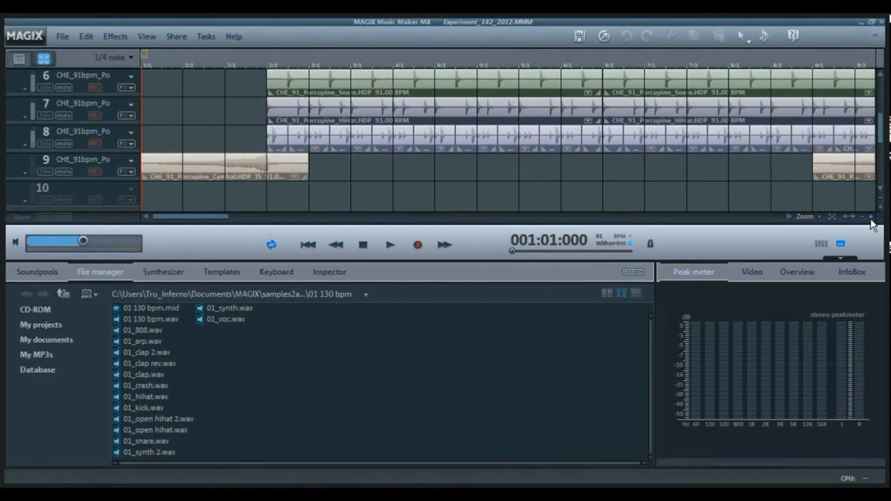
click(871, 217)
click(871, 218)
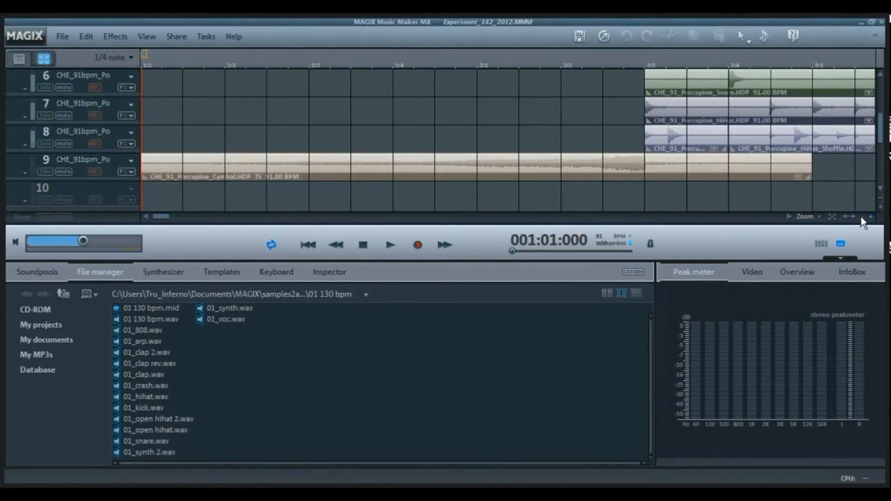
click(861, 216)
click(861, 217)
click(862, 217)
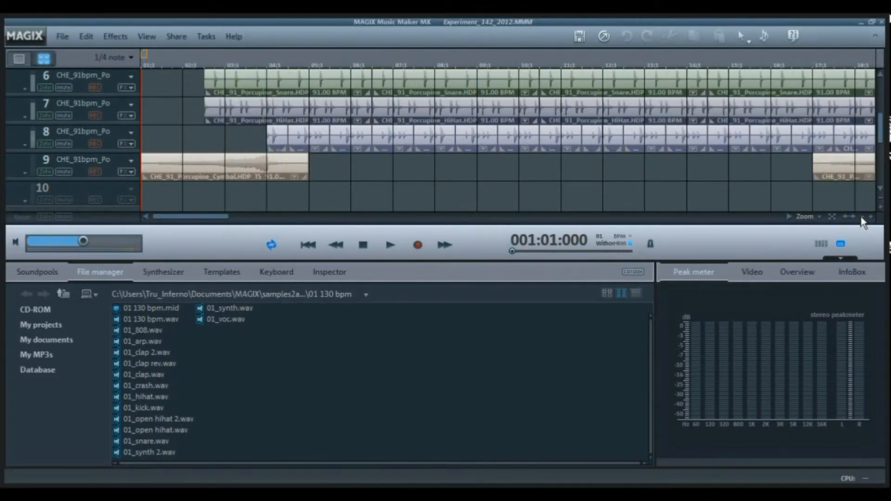
click(862, 217)
scroll(878, 134, up, 5)
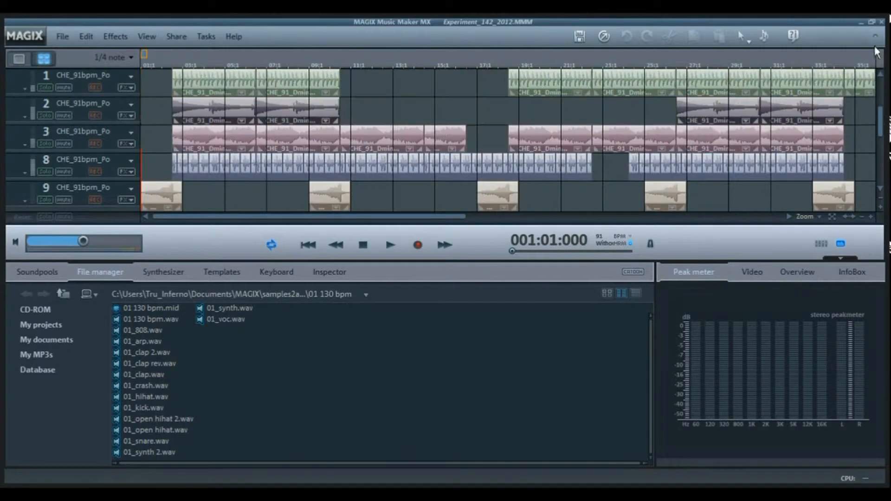
Solo track 1 and play it from position 002:03:000 through its first clip.
click(45, 87)
click(174, 63)
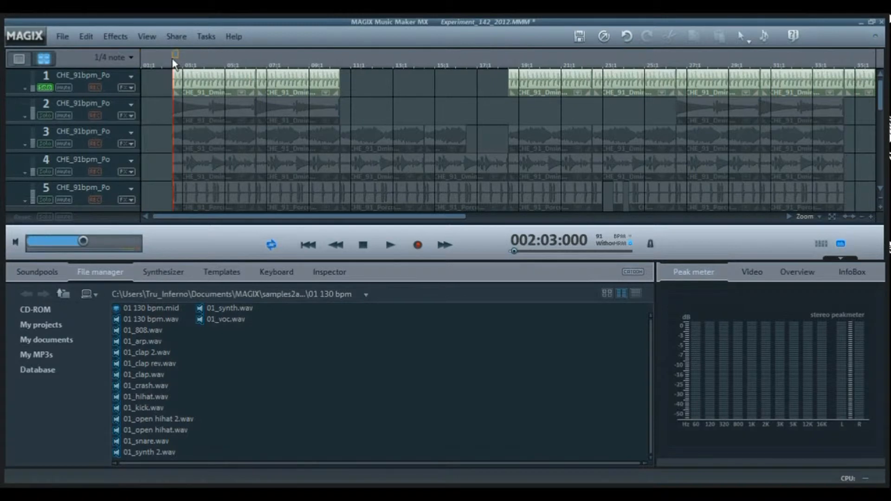
key(space)
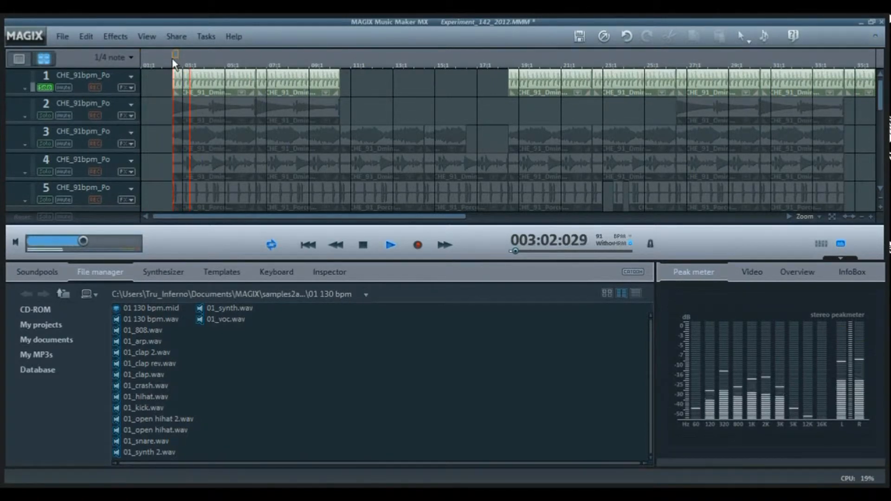
key(space)
Set the Time Processor pitch of the first clip on track 1 to 0 tones.
click(219, 89)
double_click(219, 89)
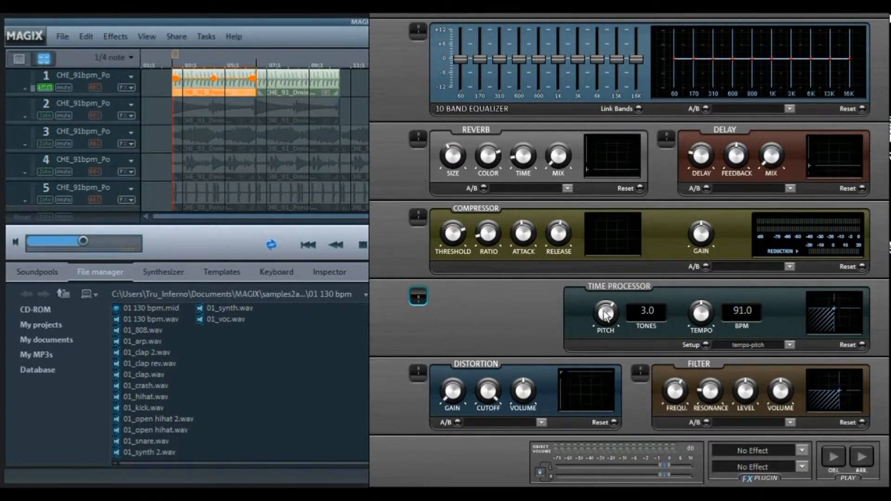
double_click(652, 311)
text(0)
key(Tab)
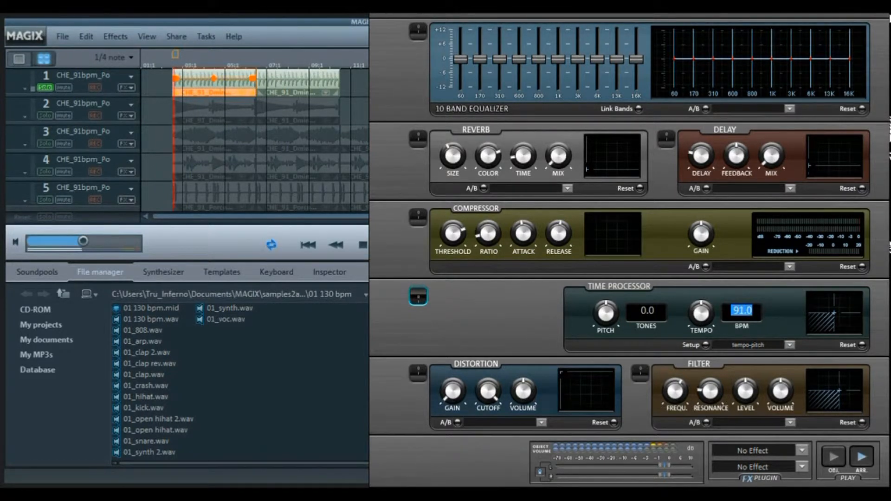
Set the pitch of the first clip on track 1 to 3 tones and close its effects rack.
key(shift+Tab)
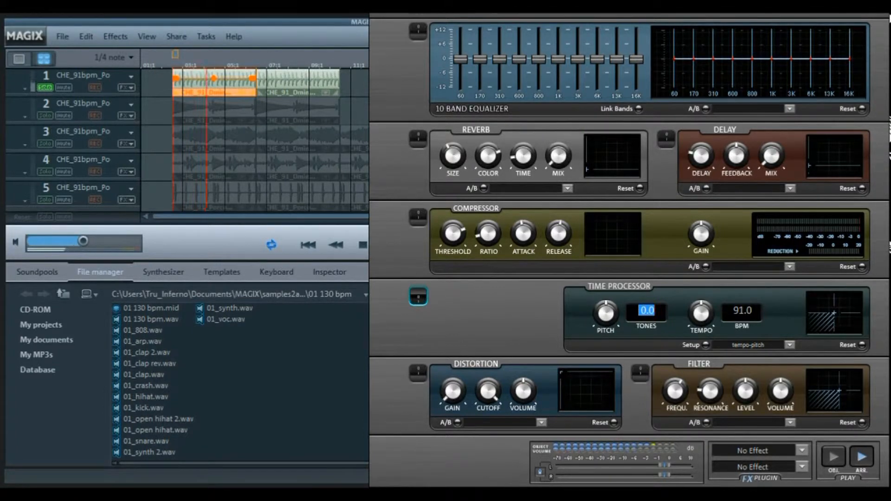
key(Tab)
key(shift+Tab)
text(3)
key(Tab)
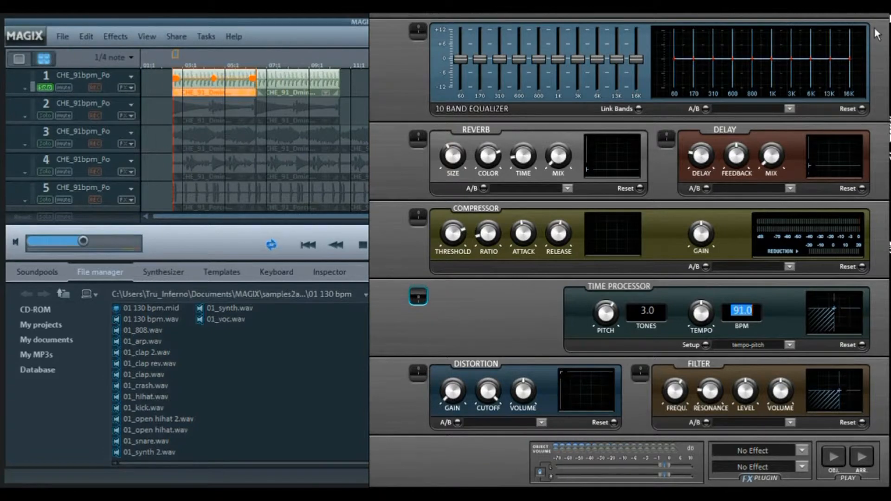
drag(878, 32, 655, 220)
click(633, 194)
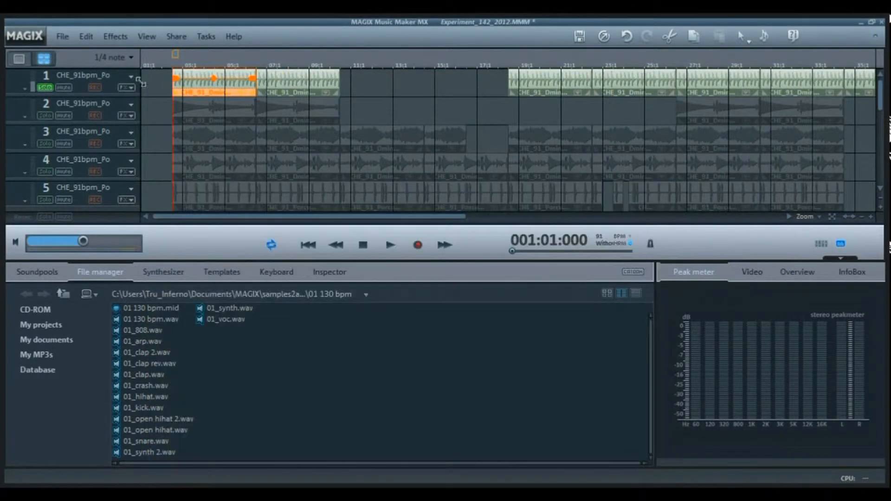
Solo track 2 instead of track 1 and play it.
click(43, 87)
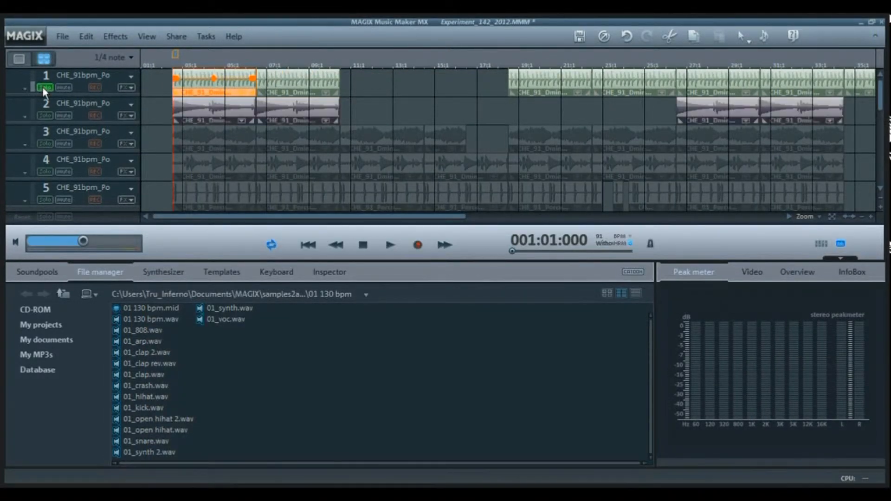
click(45, 115)
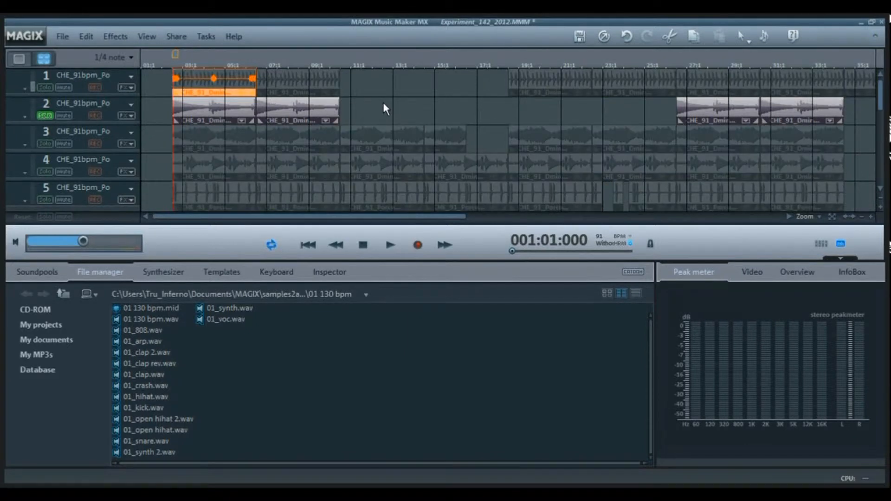
key(space)
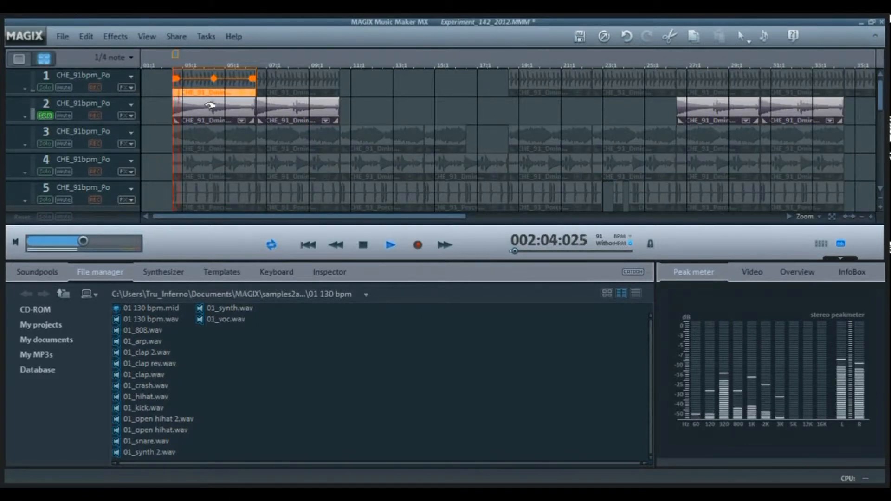
Audition the first Epiano clip on track 2 with its Time Processor pitch at 0 tones, closing the effects rack without applying the change.
double_click(211, 106)
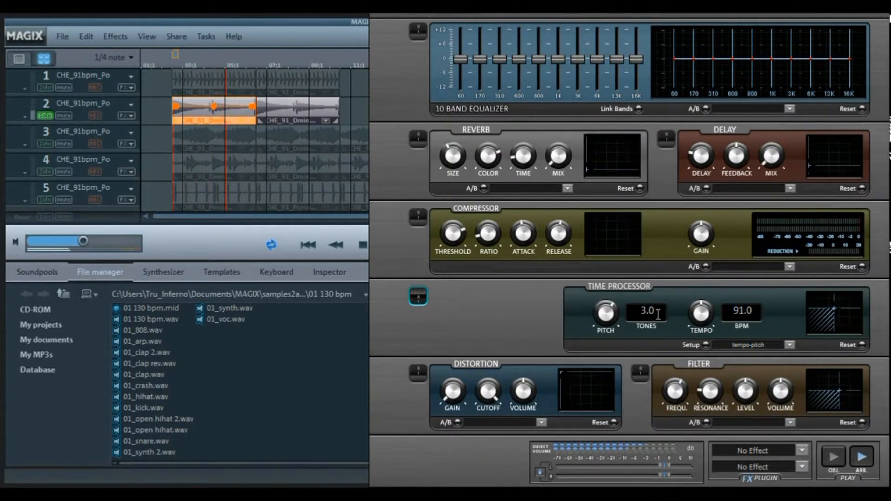
drag(656, 310, 584, 301)
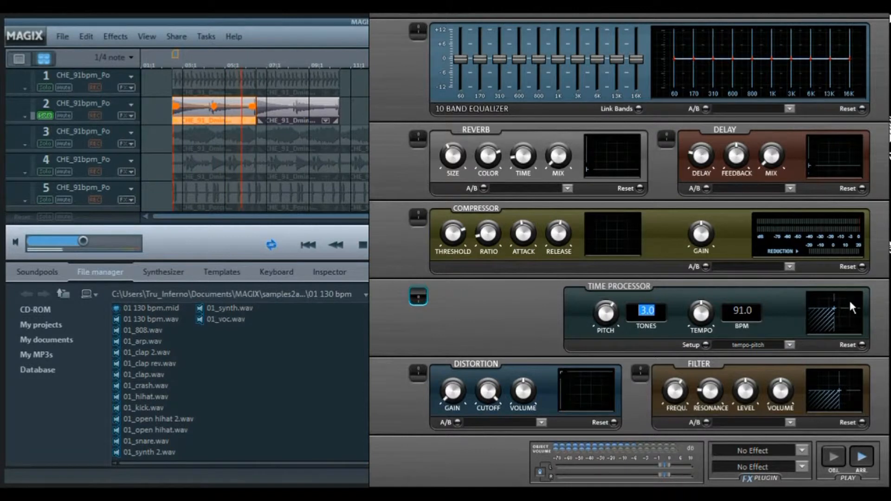
text(0)
key(Tab)
key(space)
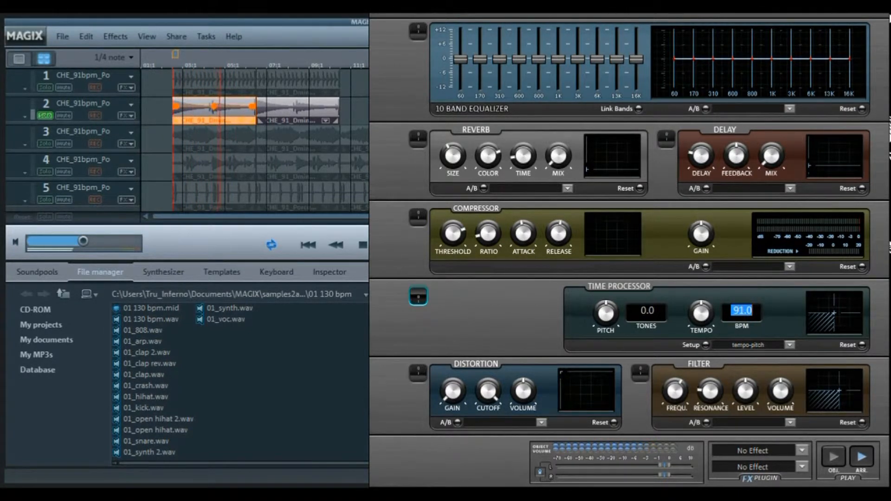
drag(876, 34, 759, 138)
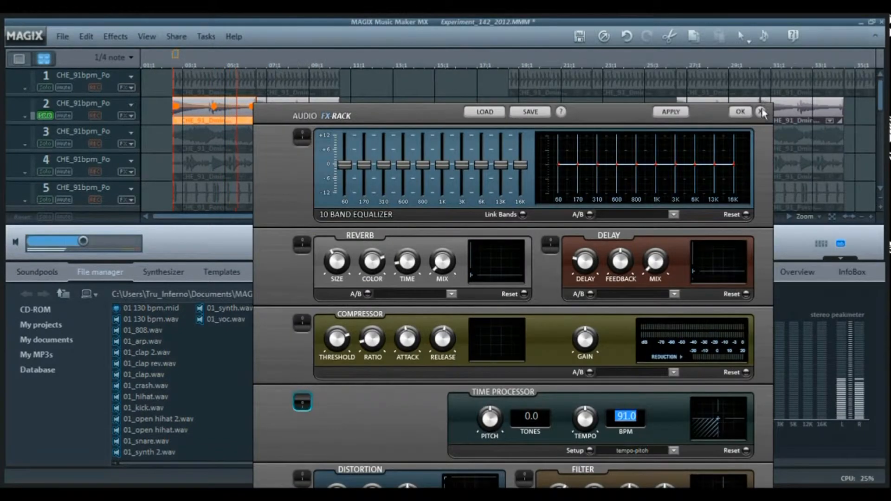
click(760, 112)
key(space)
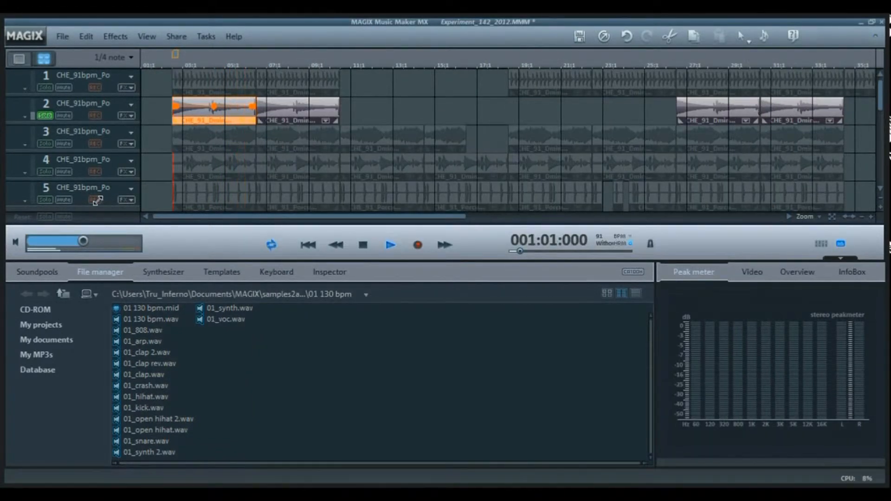
Solo track 3 instead of track 2 and listen to its first Plucked Atmos clip.
click(44, 115)
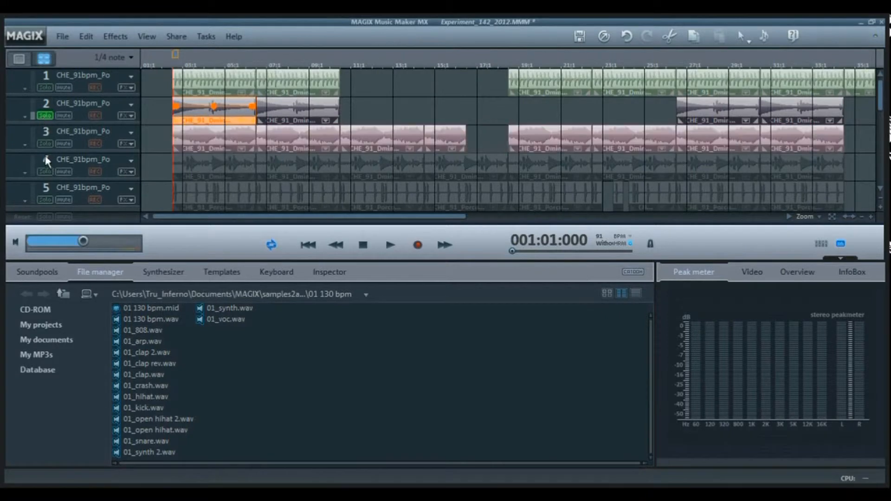
click(45, 144)
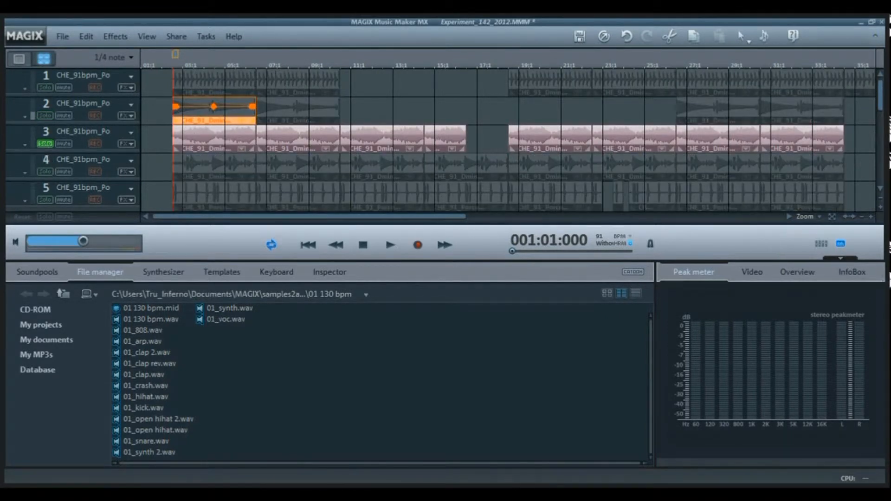
click(871, 217)
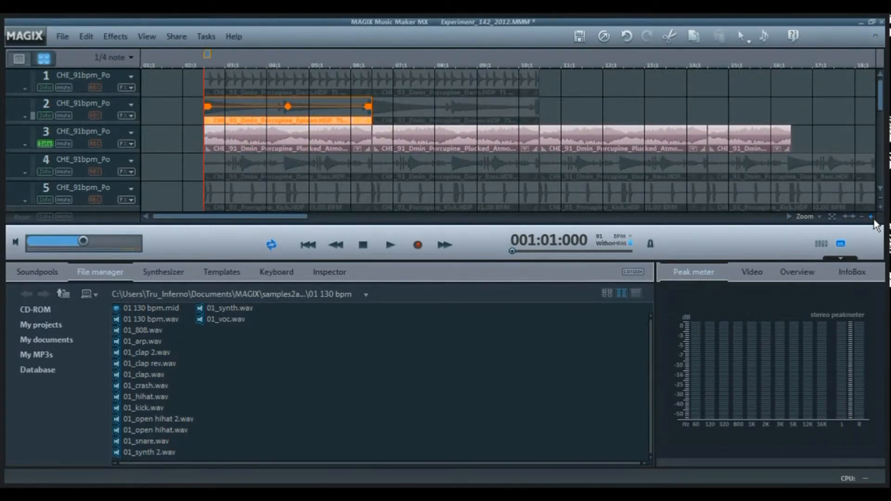
click(872, 218)
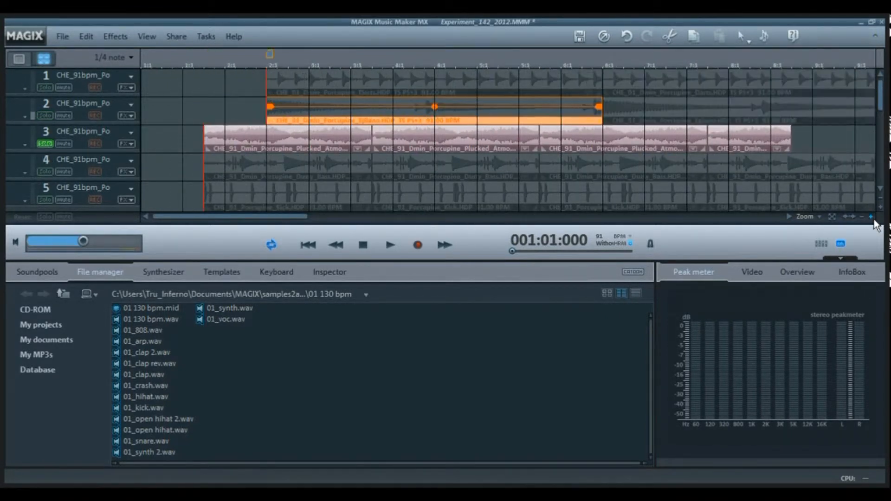
click(324, 125)
key(space)
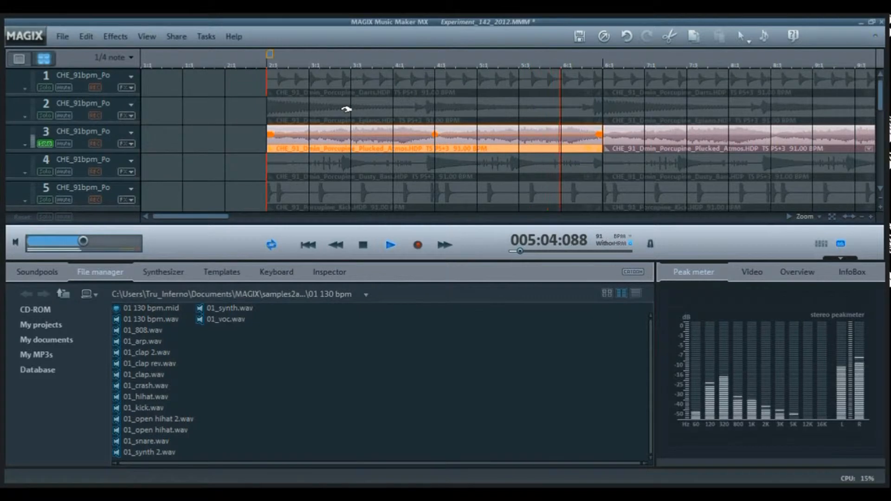
key(space)
Set the Time Processor pitch of the first Plucked Atmos clip on track 3 to 0 tones.
double_click(368, 139)
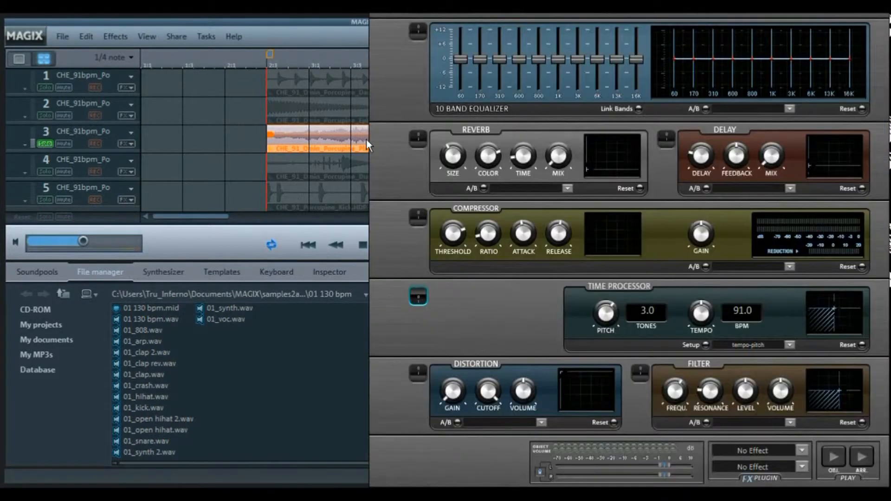
click(657, 311)
text(0)
key(Tab)
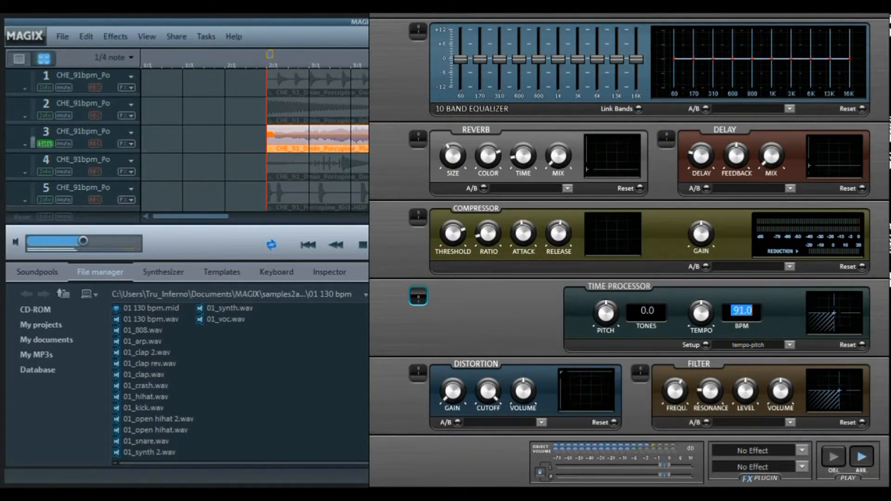
Set the Plucked Atmos clip's pitch to 3 tones, close its effects rack and stop playback.
click(646, 311)
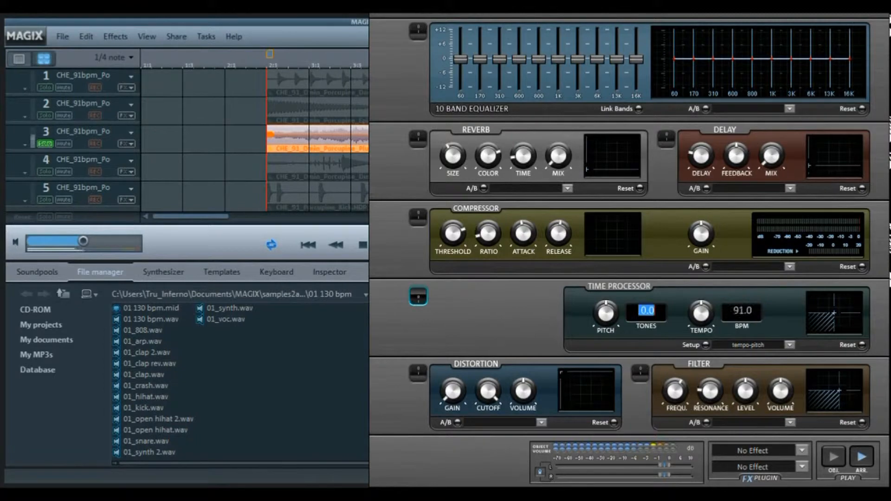
text(3)
key(Tab)
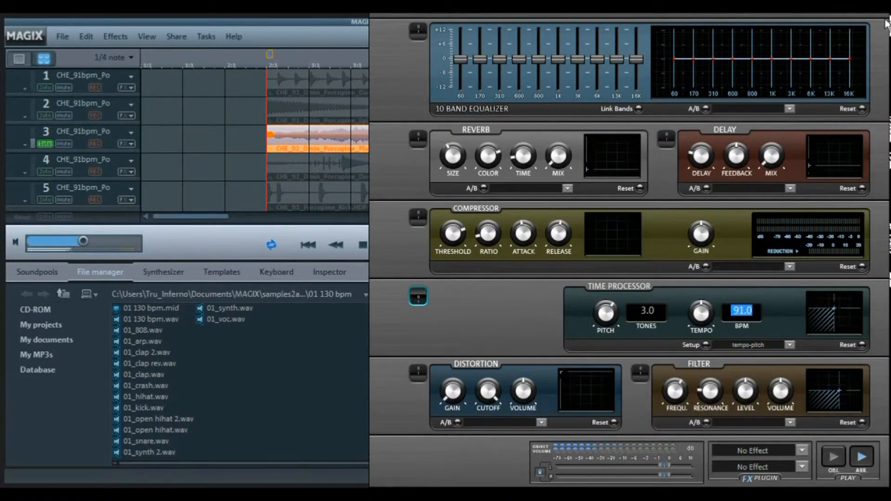
drag(887, 42, 509, 185)
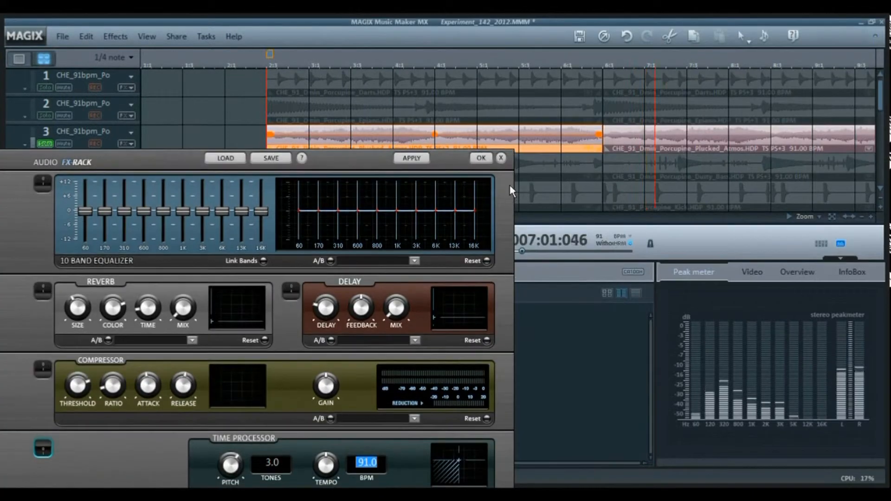
click(501, 159)
key(space)
Solo track 4 instead of track 3 and play it.
click(45, 143)
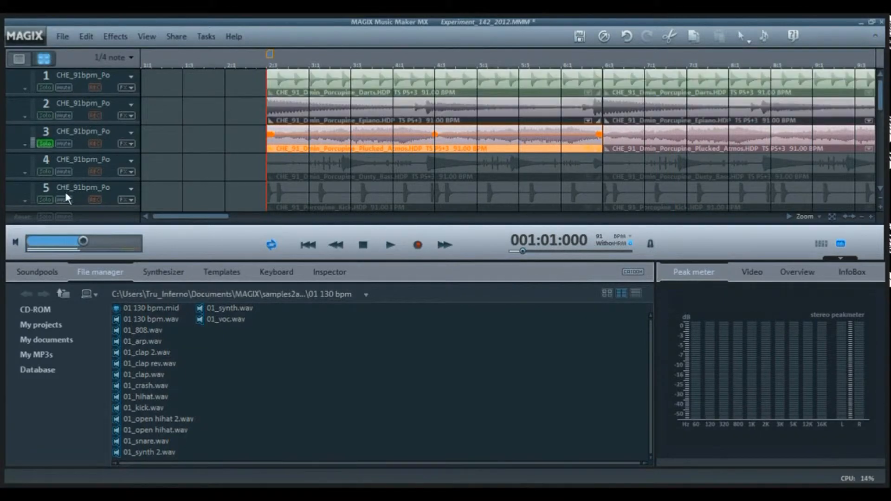
click(45, 172)
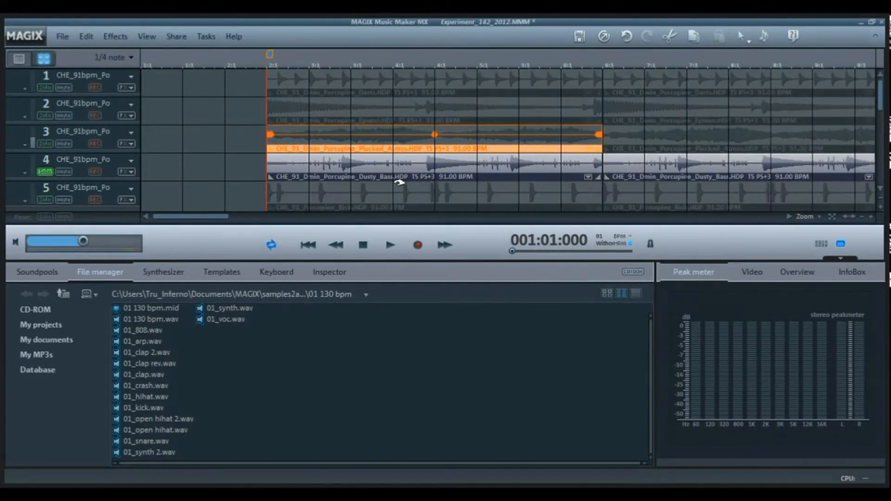
key(space)
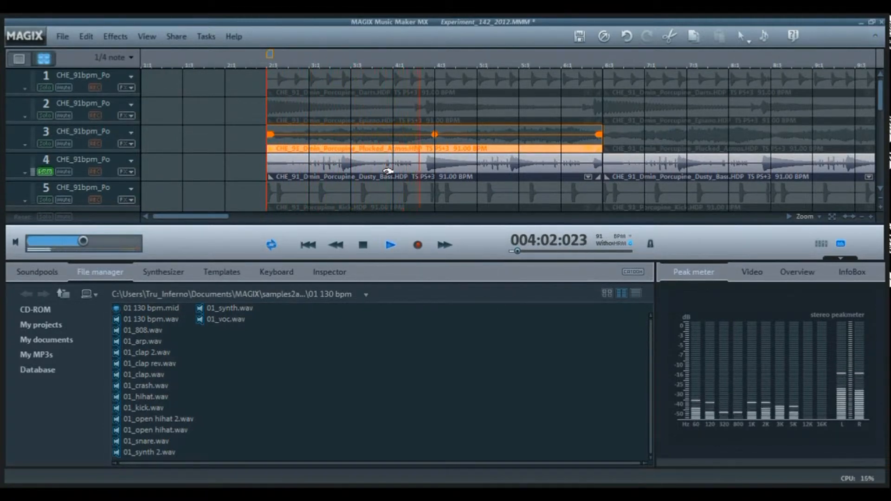
Open the audio effects rack of the first Dusty Bass clip on track 4 and stop playback.
click(388, 171)
double_click(388, 172)
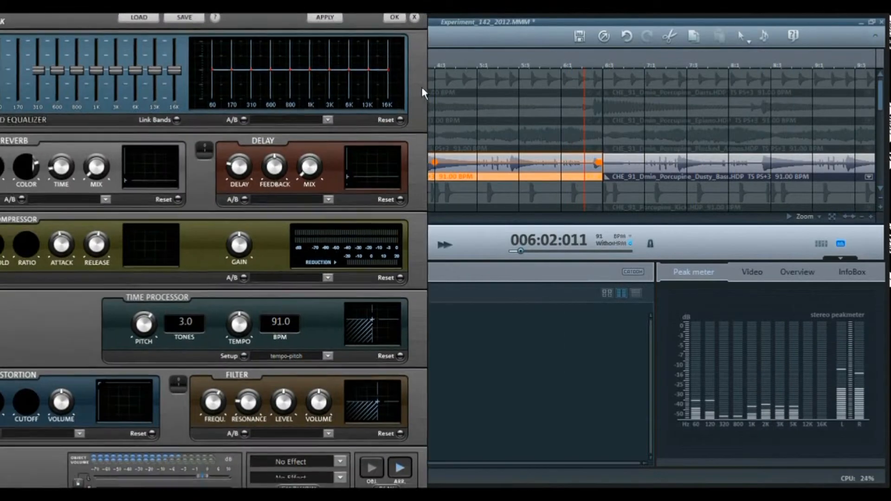
key(space)
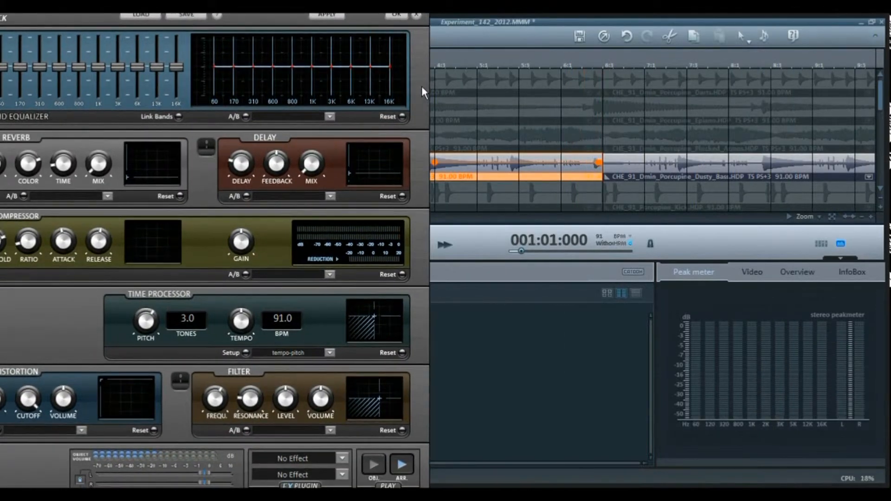
Set the Time Processor pitch of the first Dusty Bass clip on track 4 to 0 tones and play it.
key(BackSpace)
key(BackSpace)
key(BackSpace)
text(0)
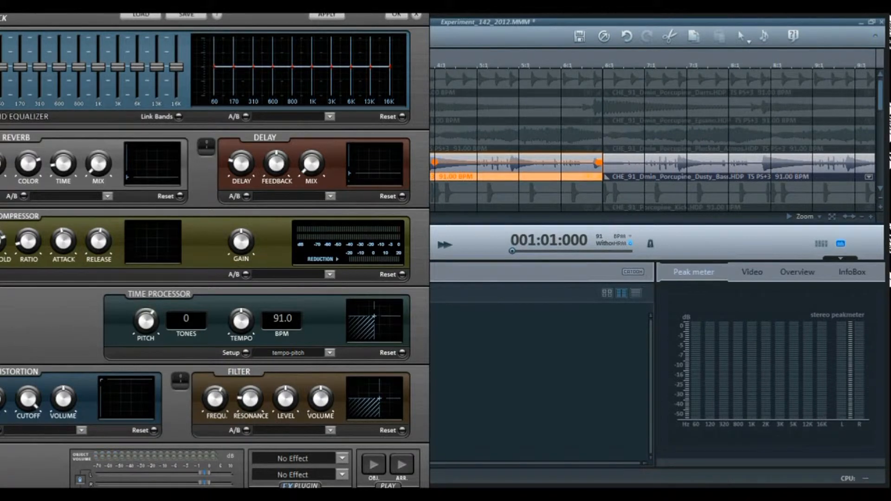
key(Tab)
key(space)
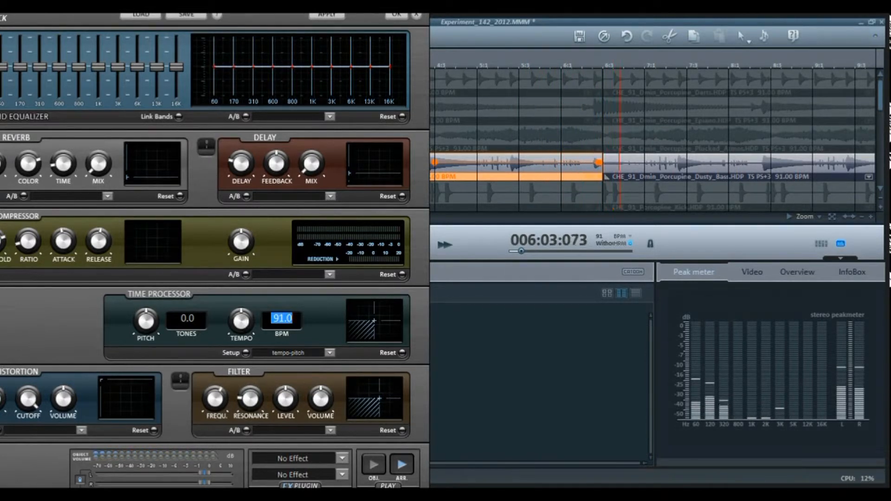
Stop playback, set the Dusty Bass clip's pitch to 3 tones and close its effects rack.
key(space)
double_click(187, 318)
text(3)
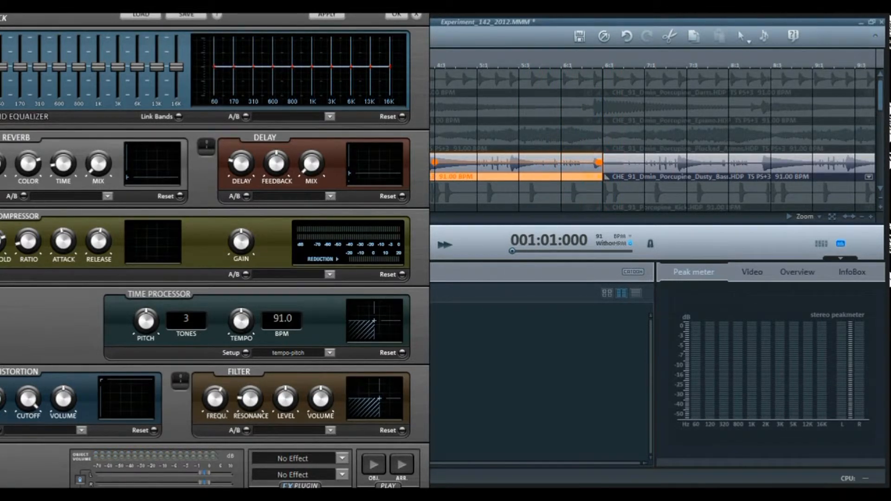
key(Tab)
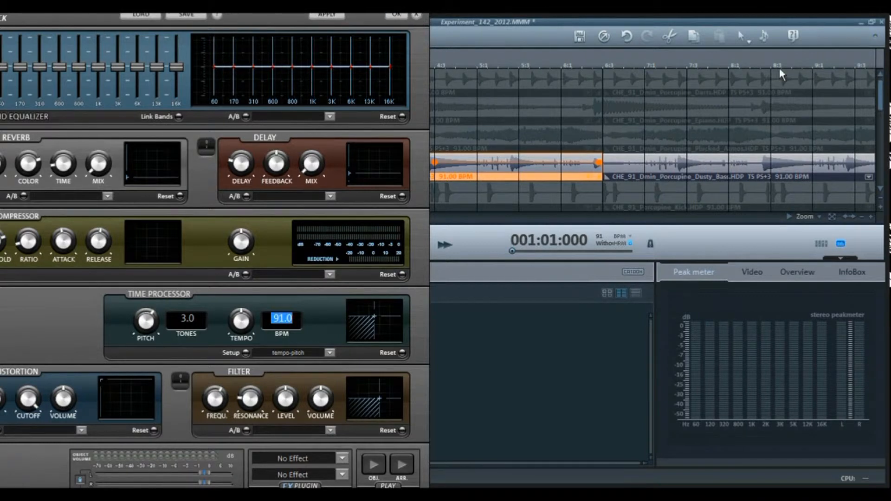
key(Return)
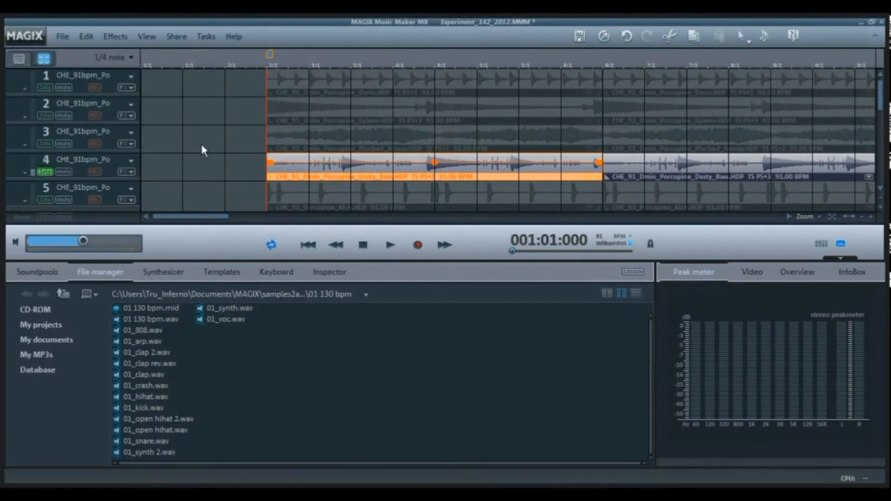
Solo track 5 instead of track 4 and play the Kick clips.
click(54, 172)
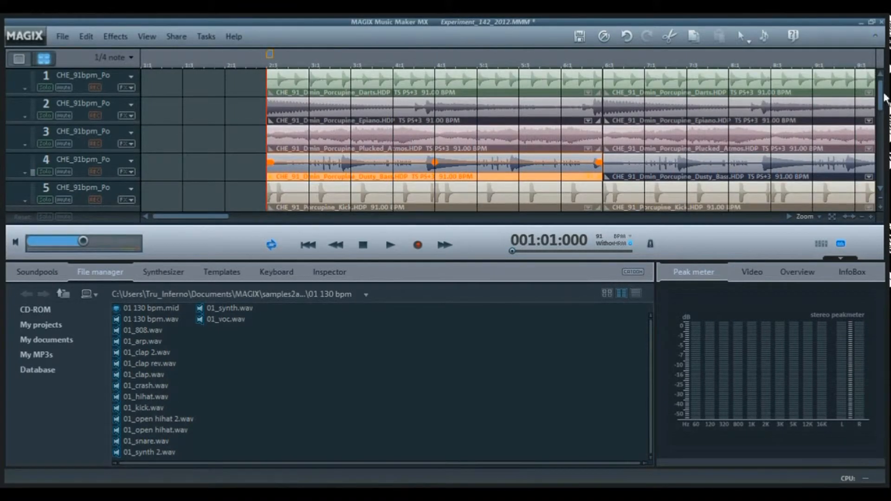
drag(883, 96, 884, 131)
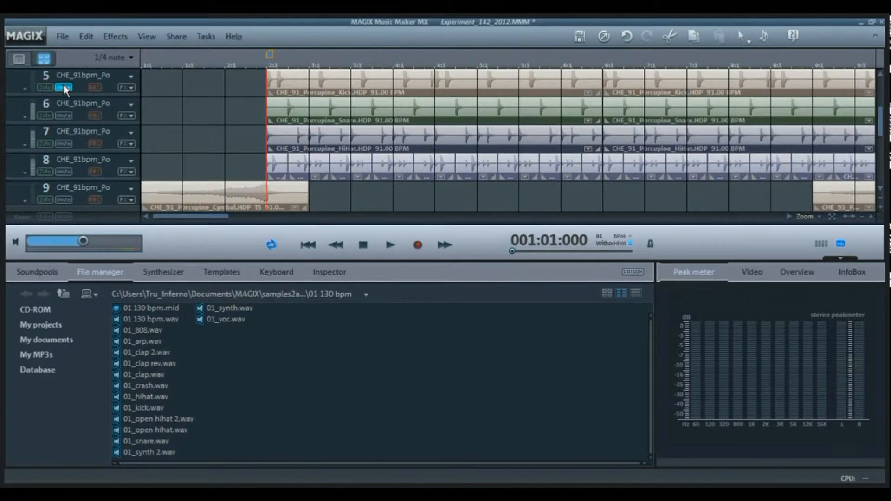
click(46, 87)
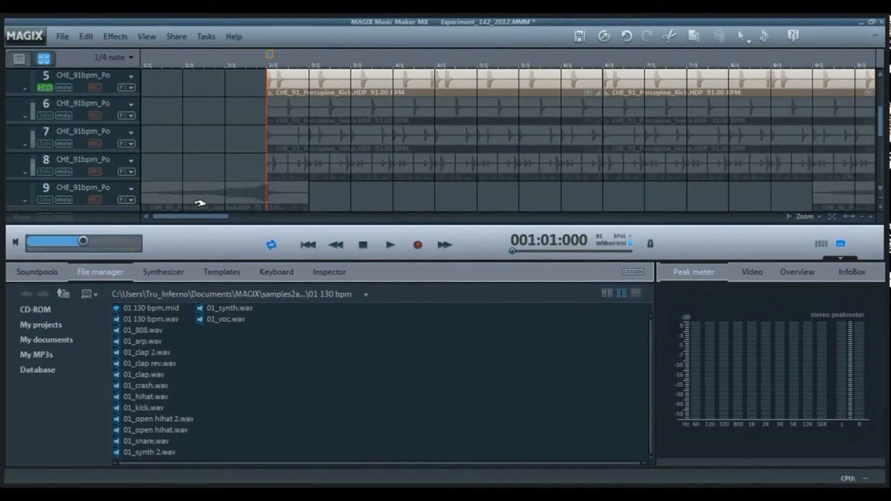
key(space)
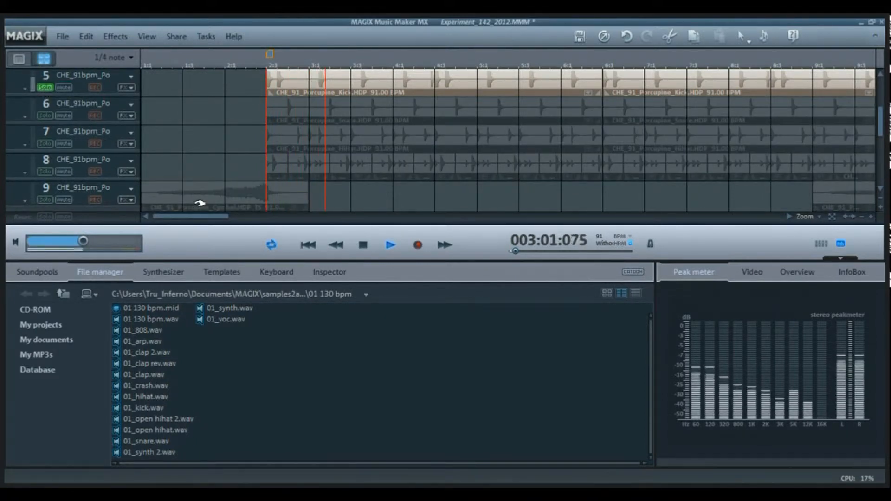
Open the effects rack of the first Kick clip on track 5 to check its Time Processor, and close the rack.
click(421, 90)
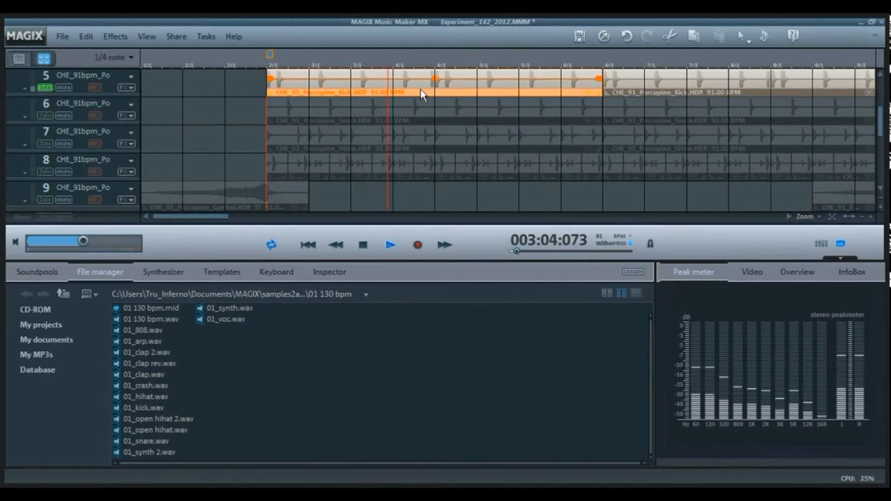
double_click(420, 90)
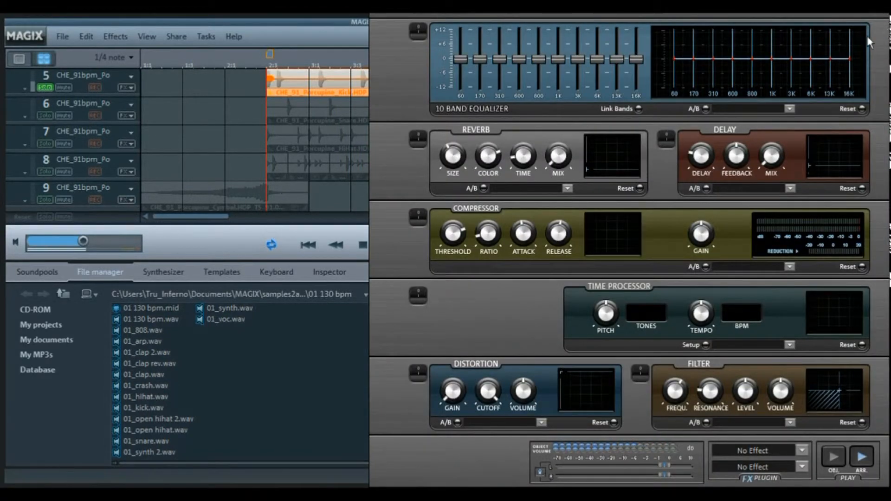
drag(867, 36, 684, 152)
click(656, 133)
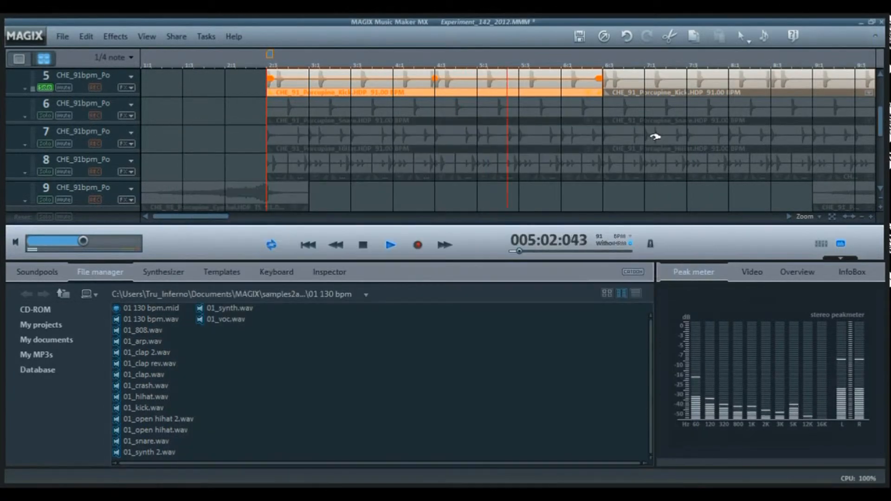
Solo track 6 instead of track 5 and play the Snare clips.
click(44, 116)
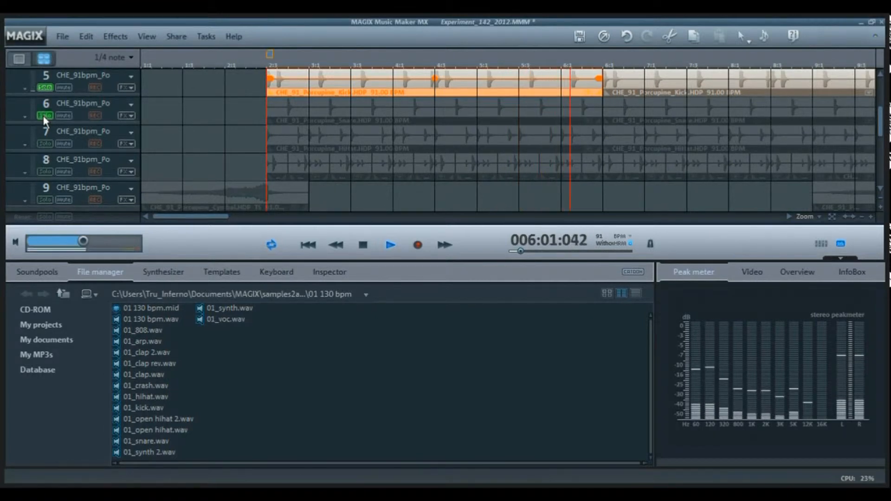
click(43, 116)
click(40, 88)
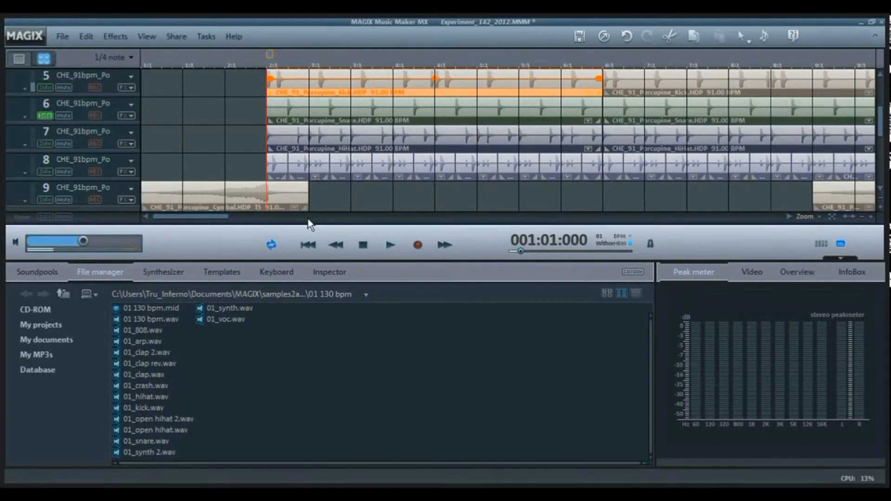
key(space)
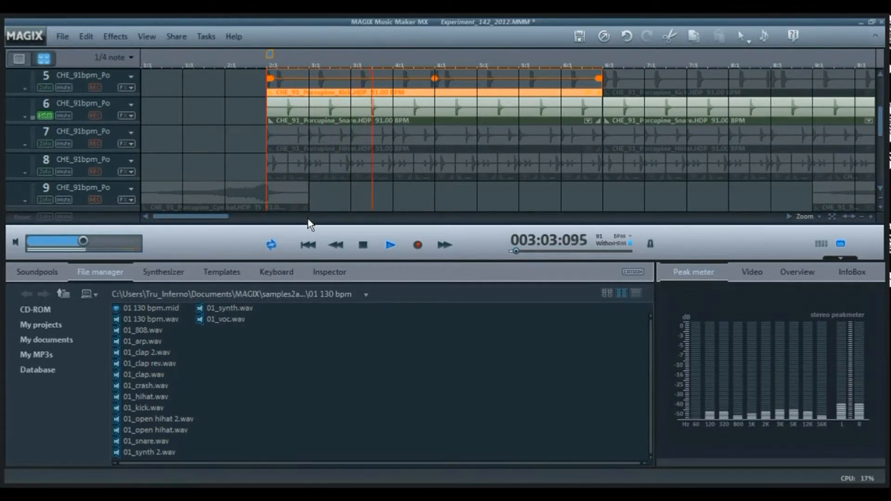
Check the effects rack of the first Snare clip on track 6, close it and stop playback.
double_click(324, 106)
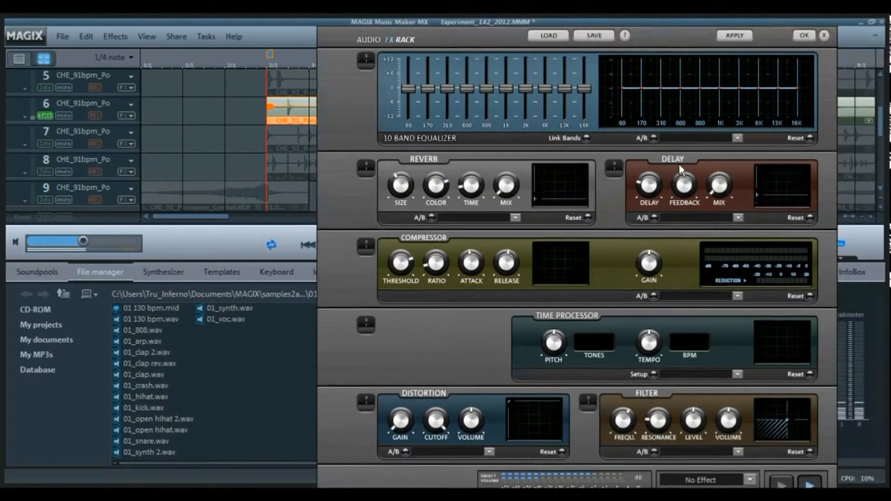
click(642, 137)
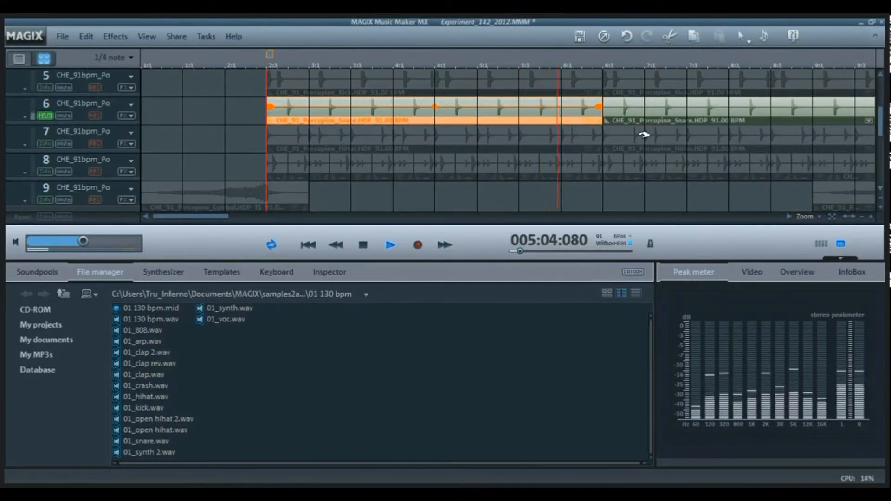
key(space)
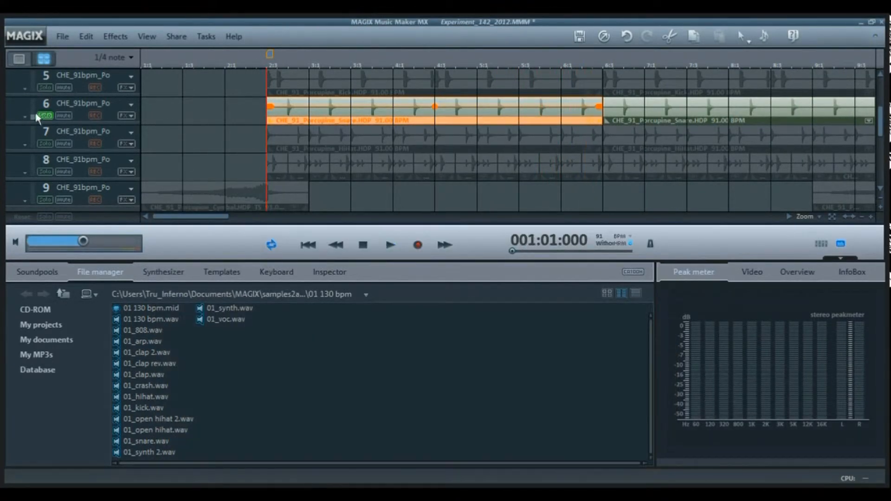
Solo track 7 instead of track 6, play the HiHat clips and stop playback.
click(39, 116)
click(39, 144)
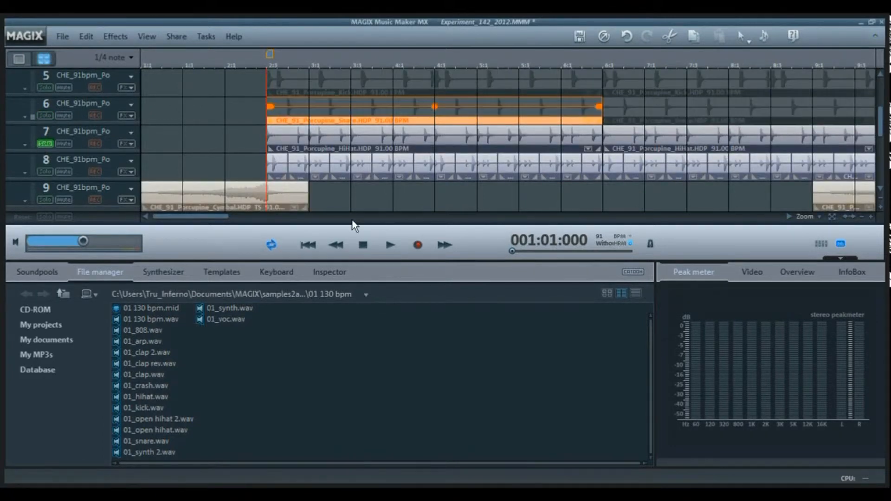
key(space)
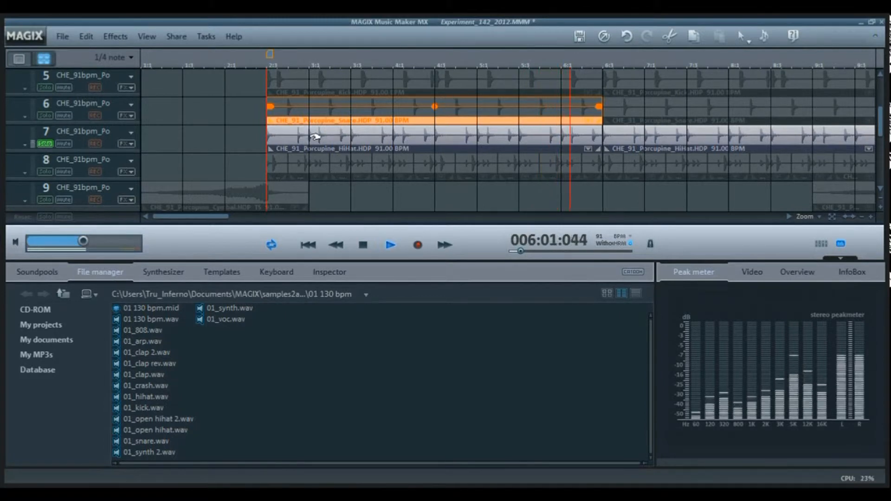
key(space)
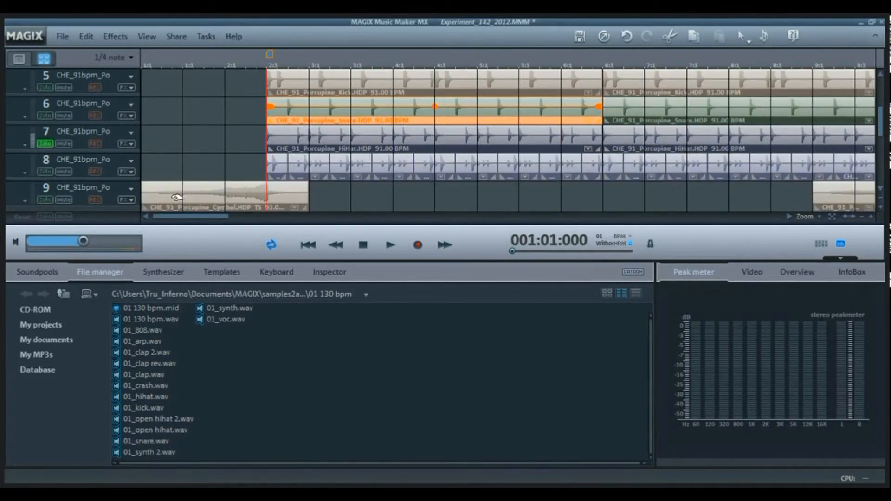
Solo track 8 instead of track 7 and select its first, short HiHat Shuffle clip.
click(44, 171)
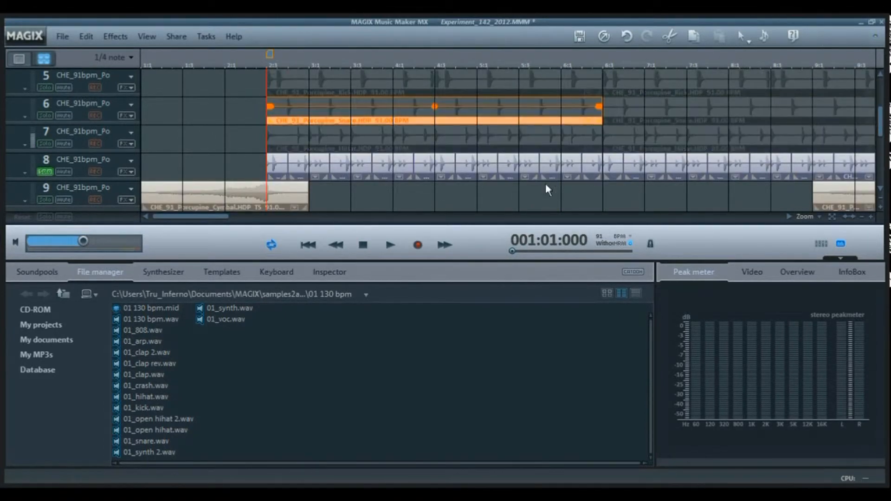
click(871, 218)
click(871, 218)
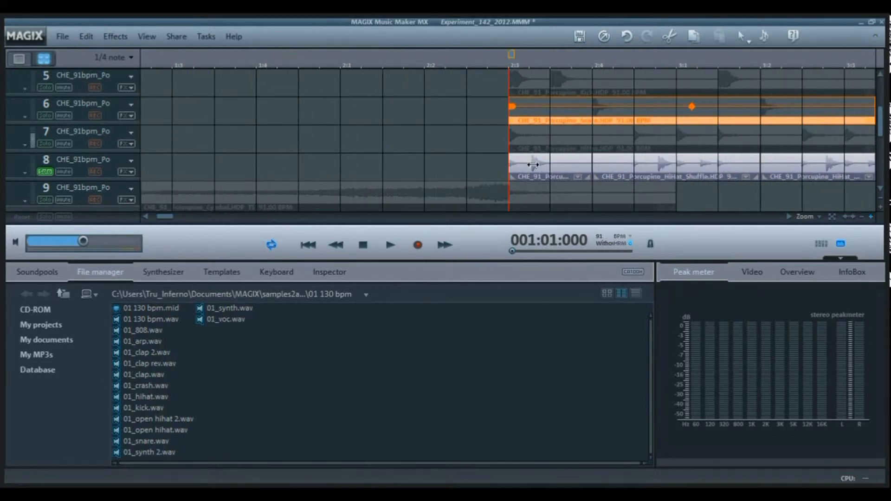
click(551, 165)
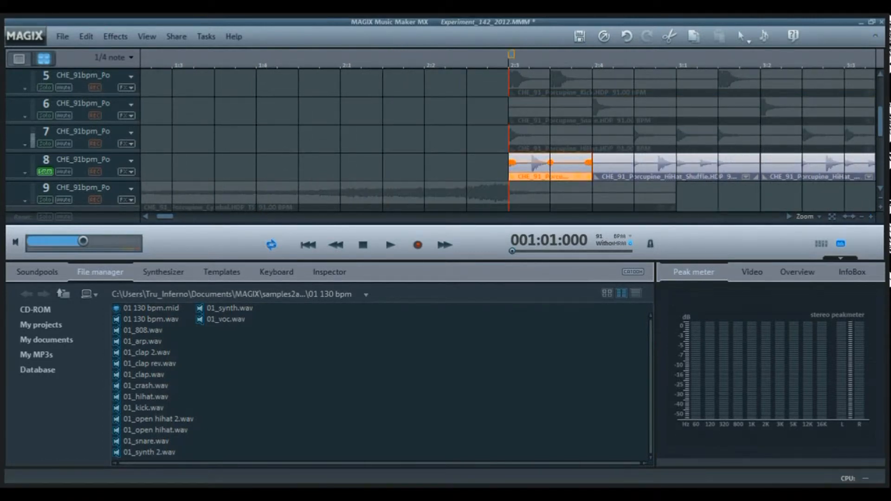
click(862, 218)
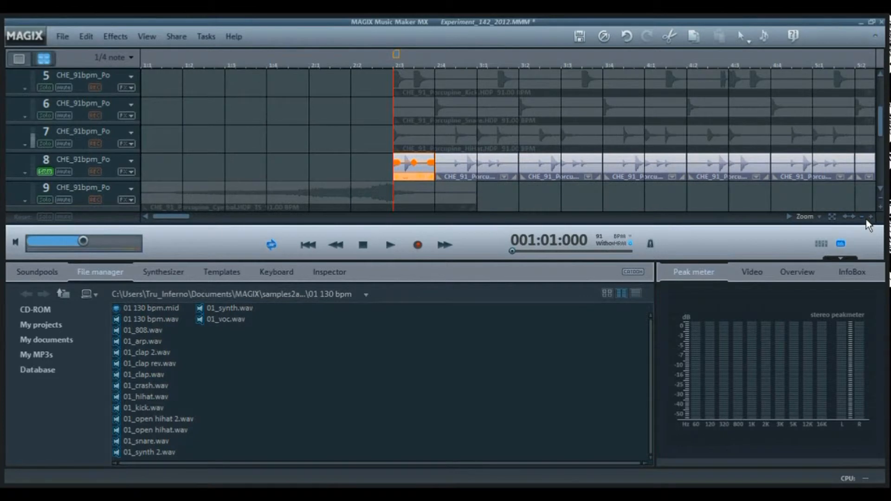
click(863, 217)
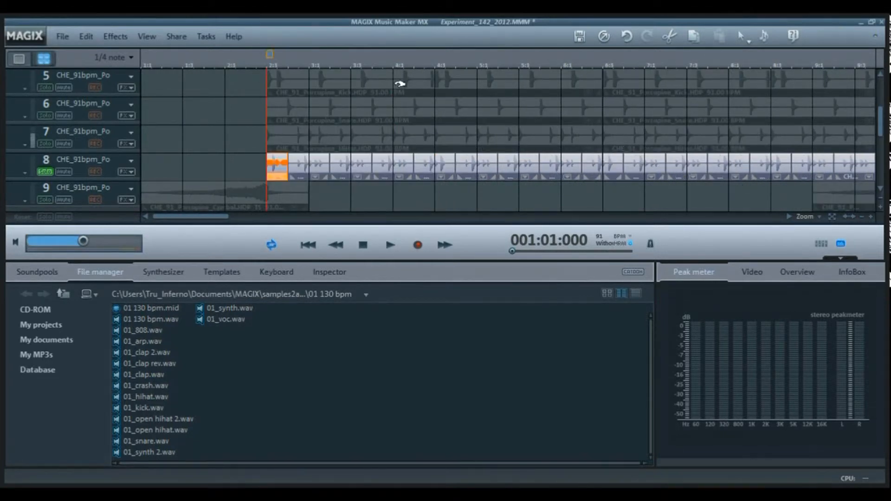
Play the short HiHat Shuffle clips on track 8 and stop playback.
key(space)
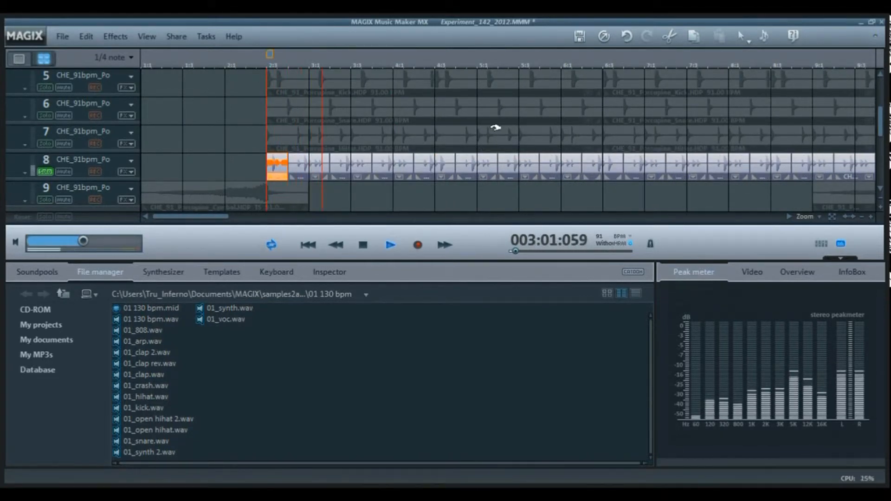
click(861, 216)
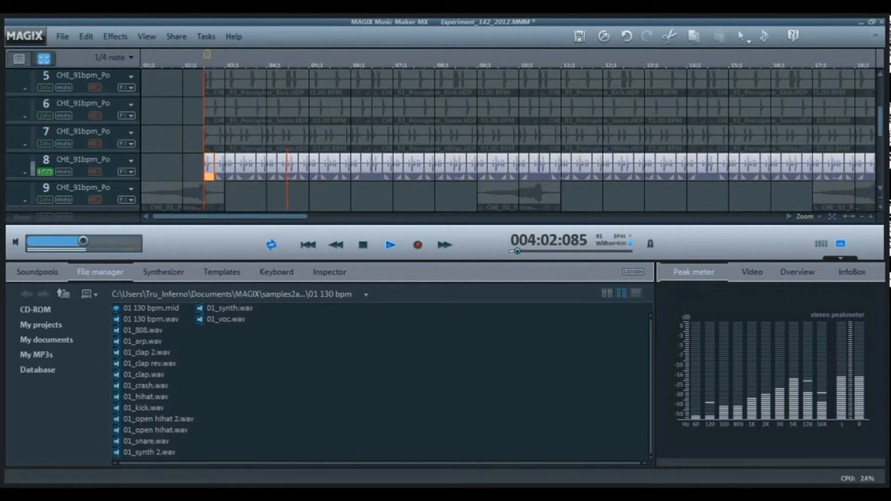
drag(883, 125, 884, 137)
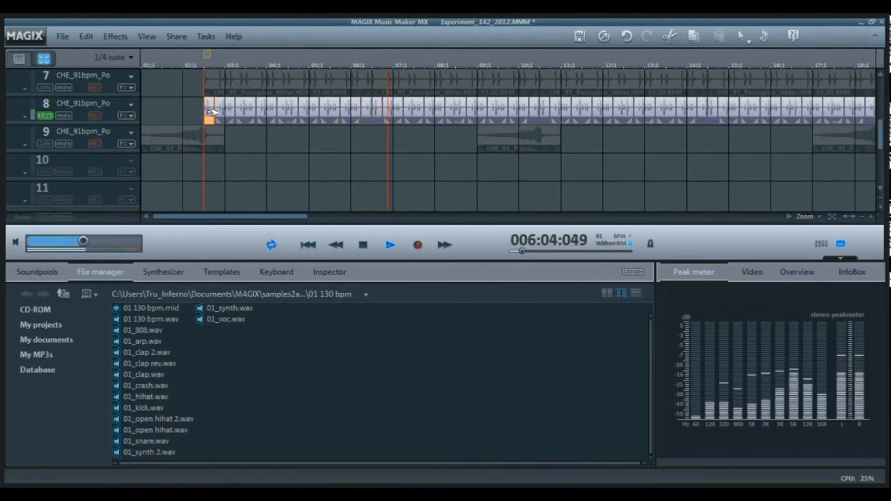
key(space)
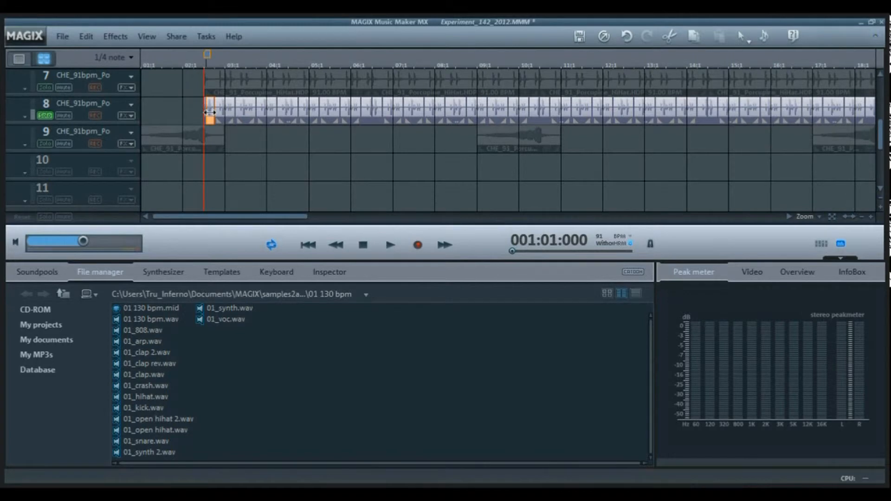
Copy the first HiHat Shuffle clip from track 8 to the same time position on track 10 and solo track 10 instead of track 8.
click(871, 216)
drag(284, 121, 280, 166)
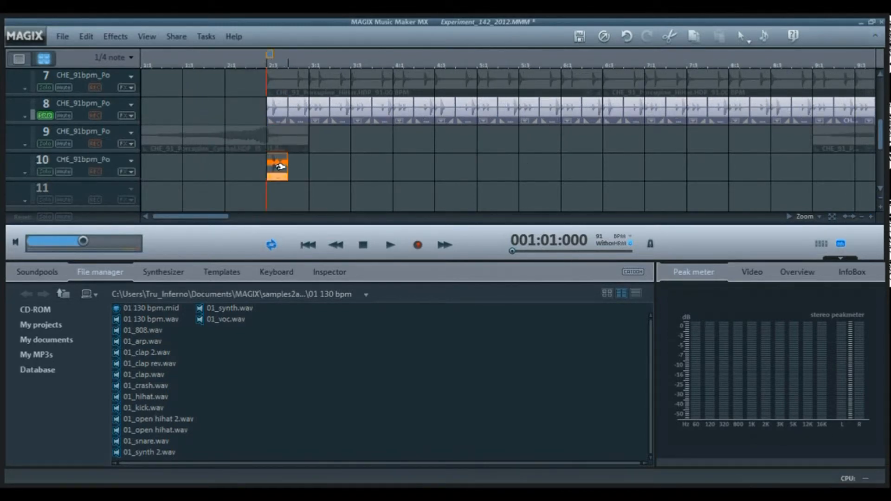
click(45, 115)
click(45, 172)
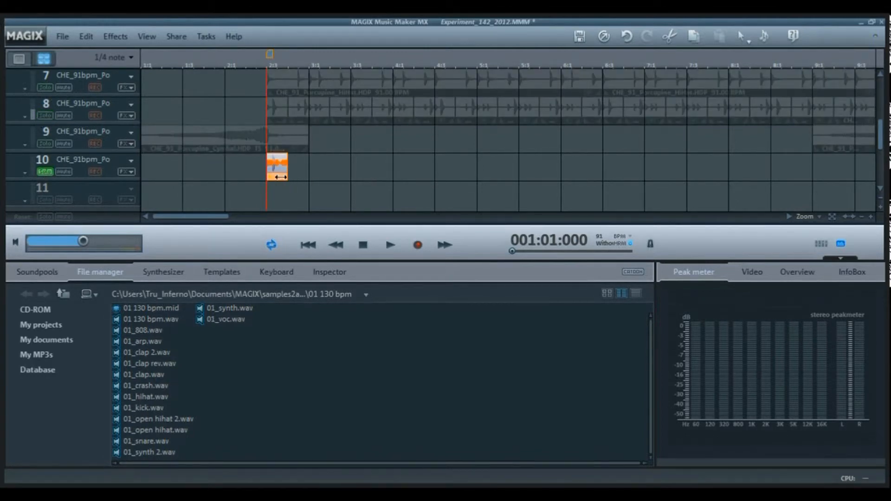
Extend the HiHat Shuffle clip on track 10 to the start of bar 9 and play it.
drag(280, 177, 784, 180)
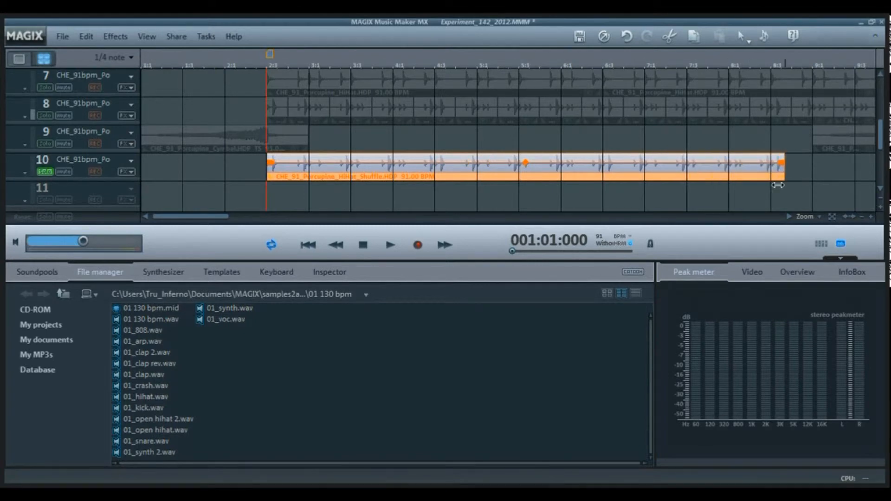
key(space)
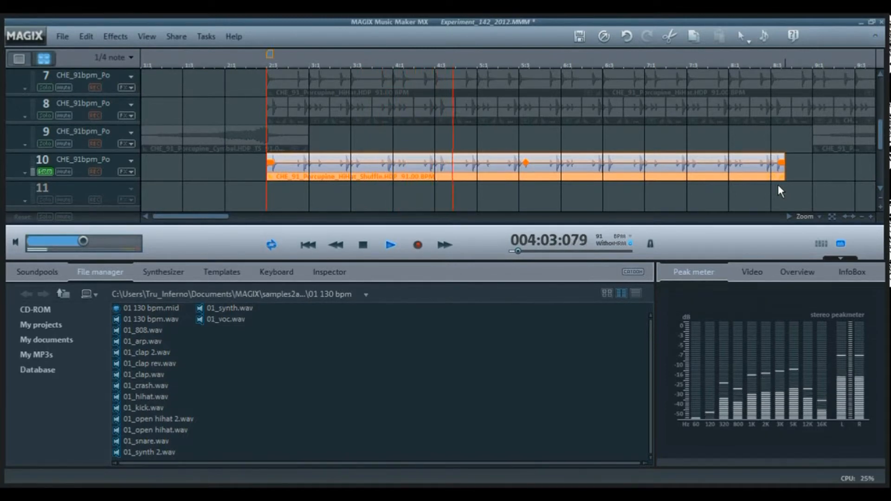
drag(801, 181, 813, 183)
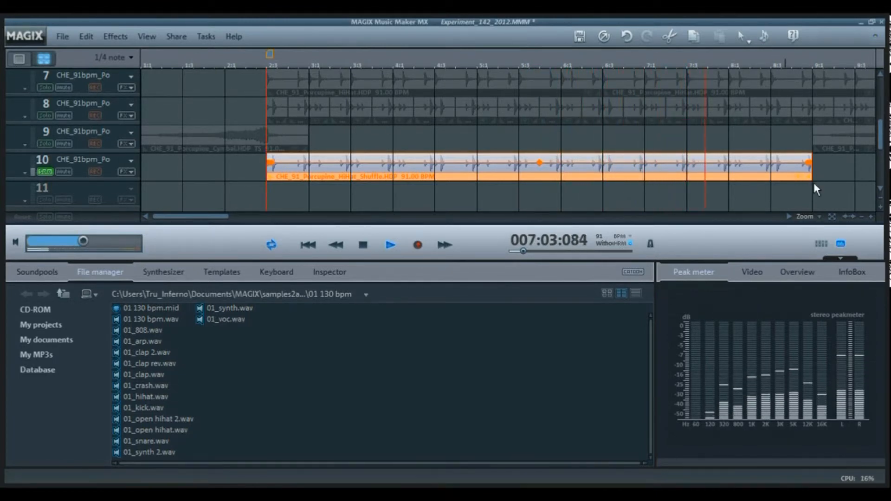
Stop playback, solo track 8 instead of track 10, and play its short HiHat Shuffle clips for comparison.
key(space)
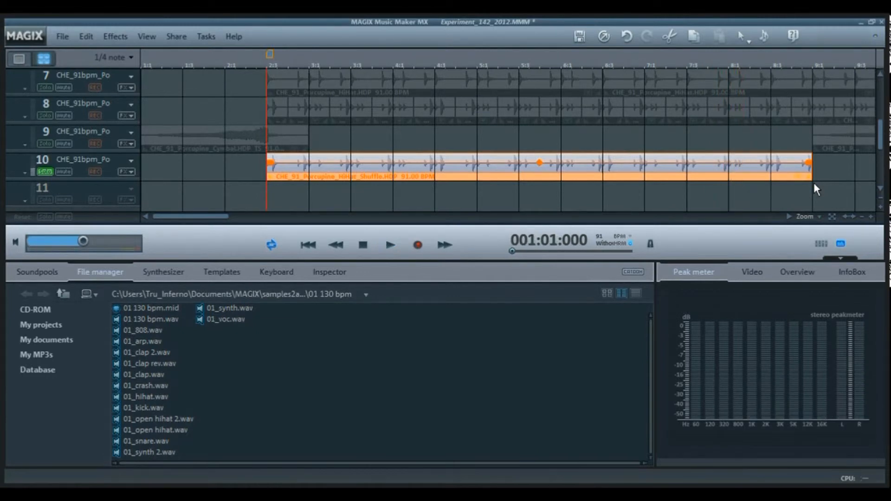
click(45, 172)
key(space)
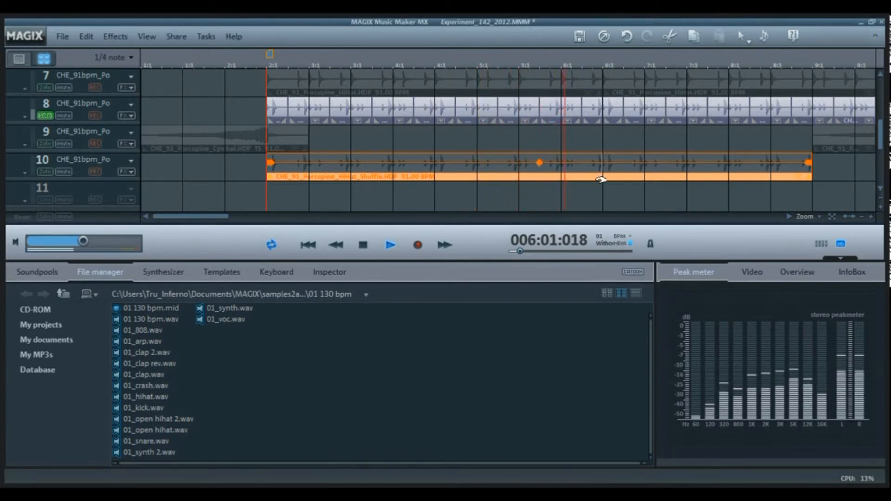
key(space)
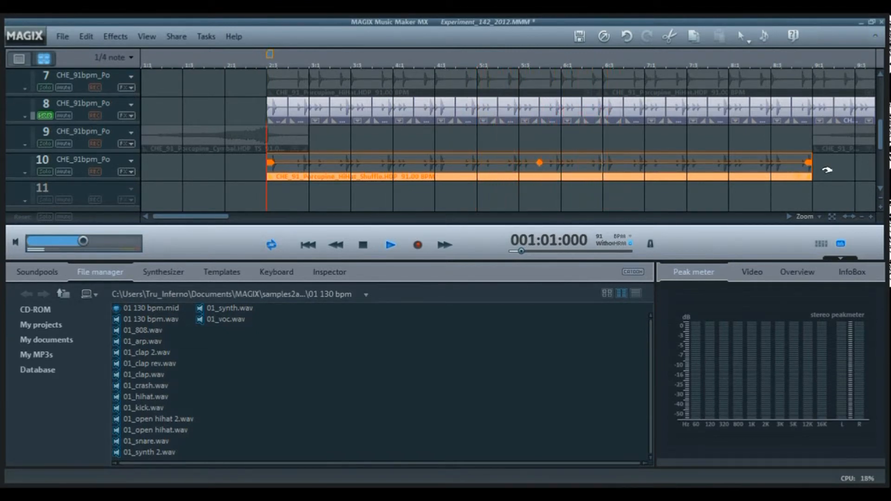
Shorten the HiHat Shuffle clip on track 10 to end at 6:3, and delete it from the track.
drag(813, 179, 602, 165)
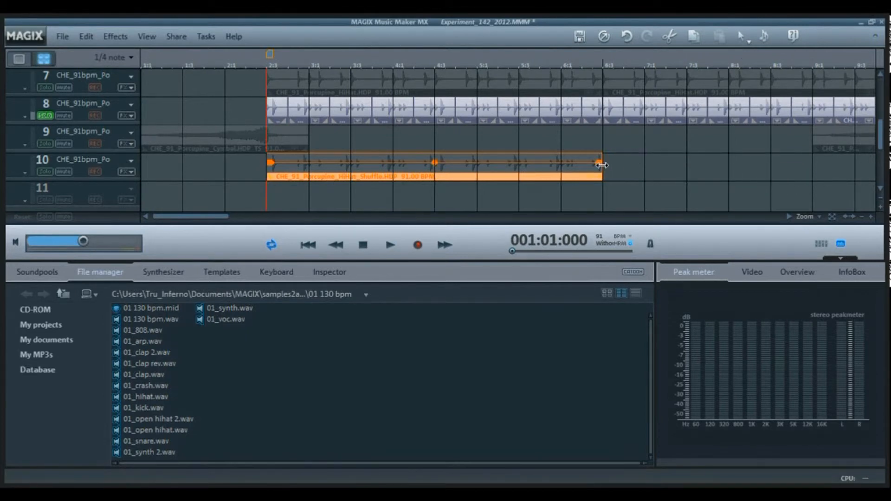
key(Delete)
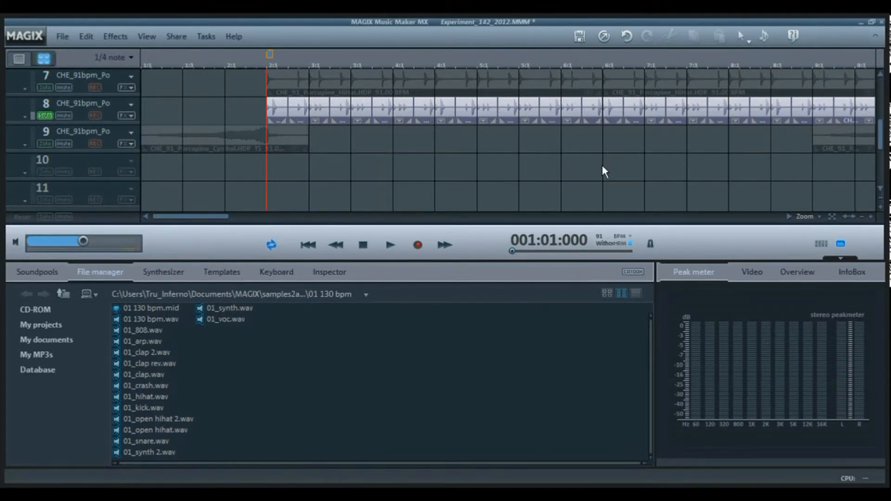
Solo track 9 instead of track 8 and play its first Cymbal clip from the start of the arrangement.
click(45, 115)
click(181, 140)
click(45, 143)
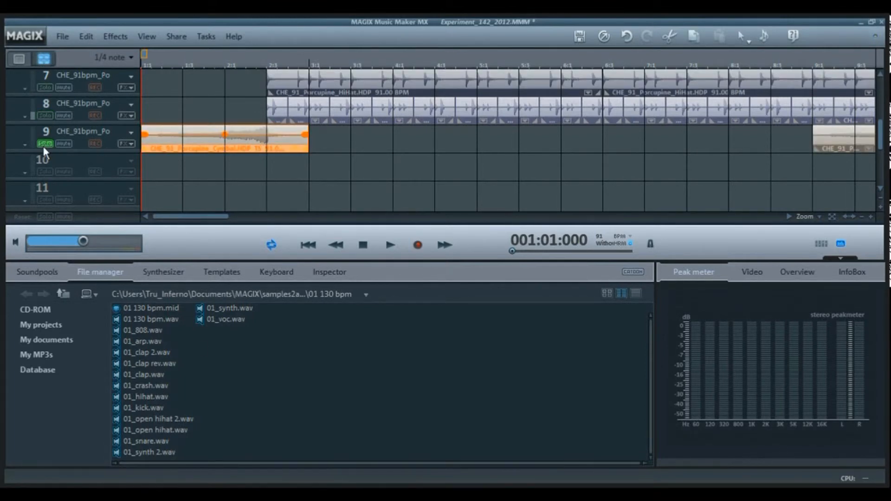
key(space)
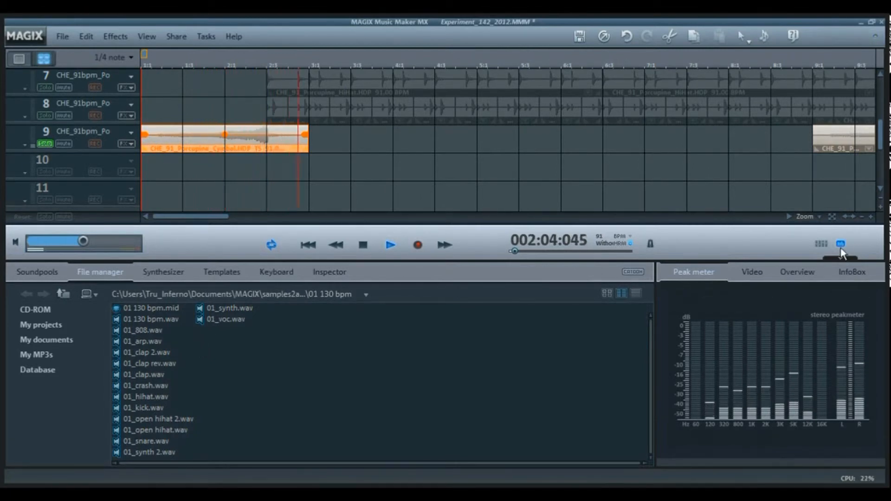
key(space)
Check the Cymbal clips' placement along track 9, briefly view the mixer, and play the full arrangement from the start.
click(861, 216)
click(862, 217)
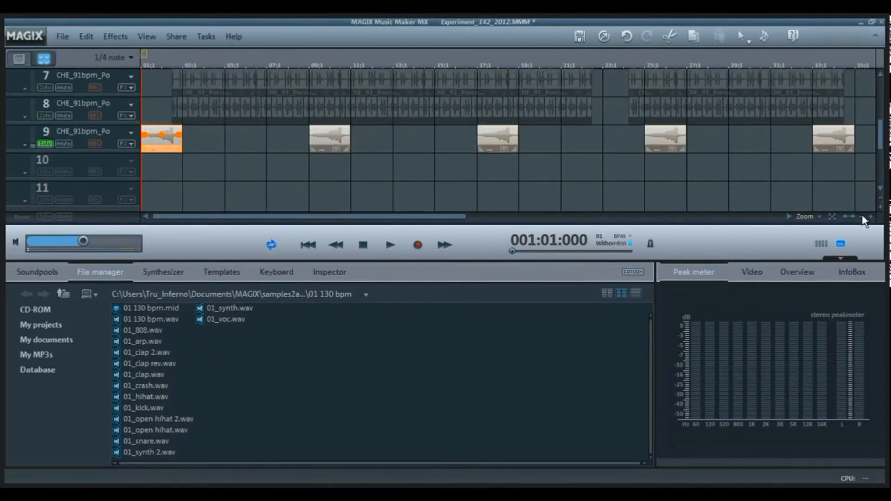
click(862, 217)
click(880, 76)
scroll(367, 133, up, 5)
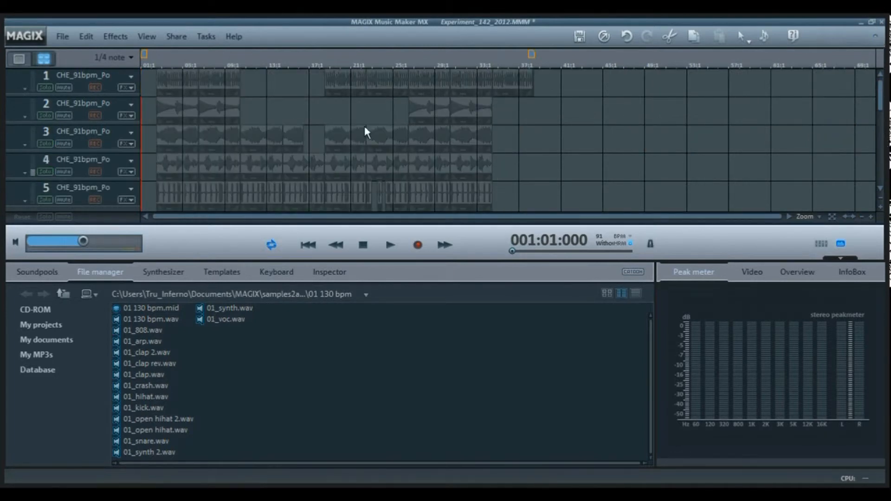
key(m)
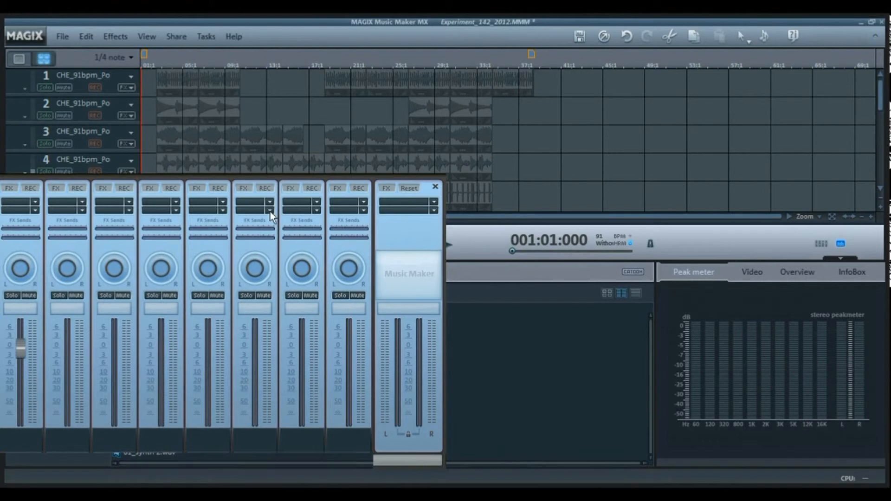
key(m)
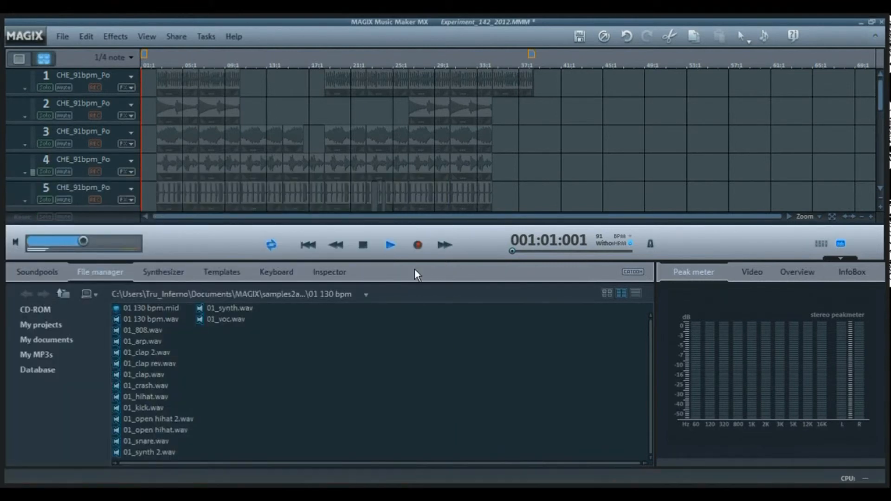
key(space)
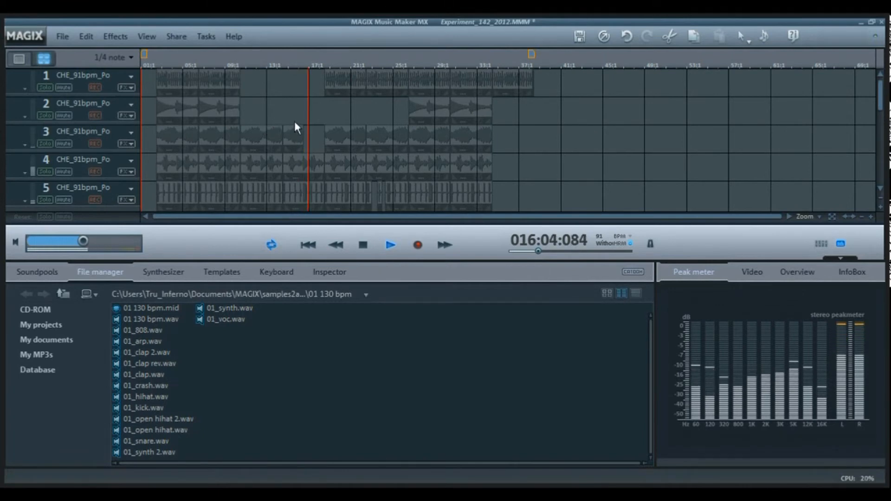
Examine the clip layout across the melodic and drum tracks, through to the arrangement's end, while it plays.
click(308, 131)
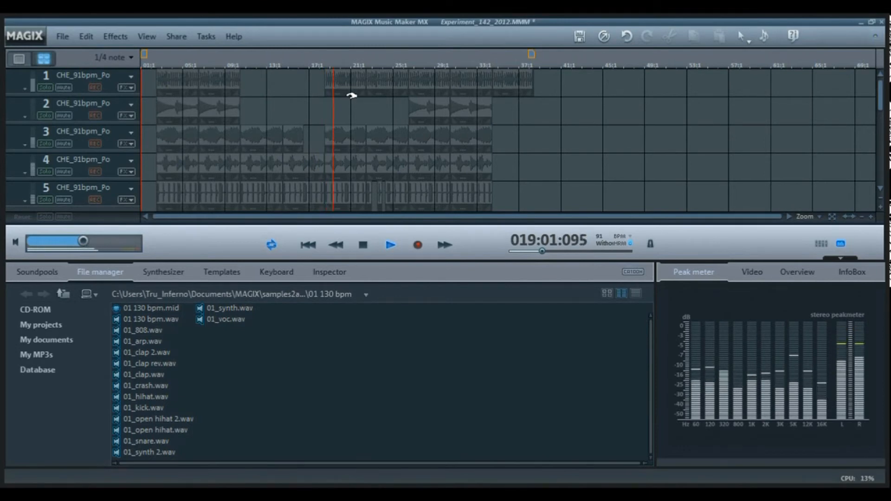
click(871, 216)
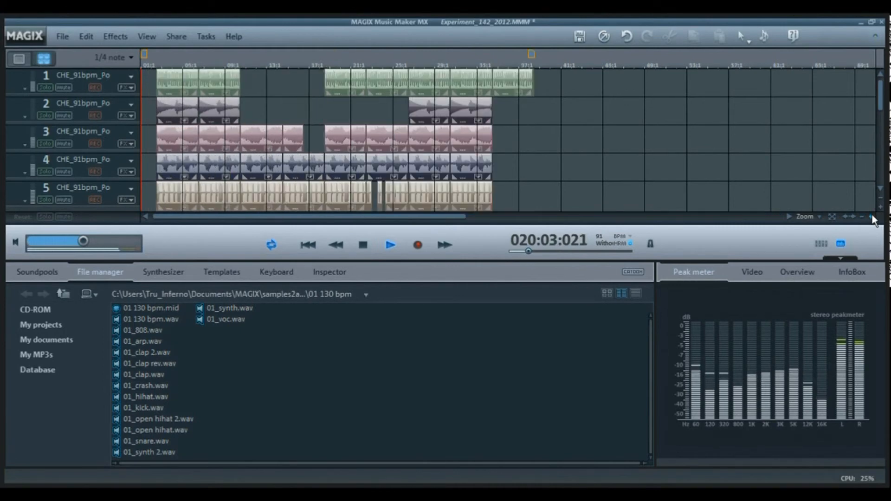
click(872, 216)
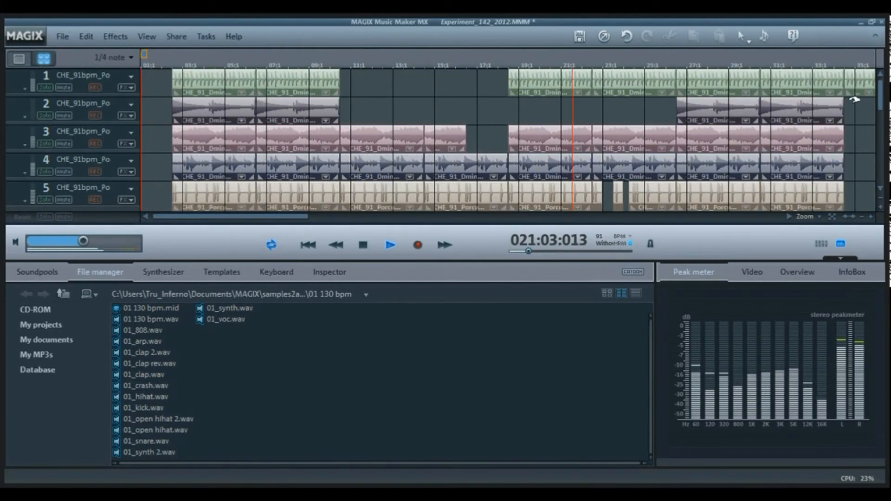
drag(881, 93, 883, 117)
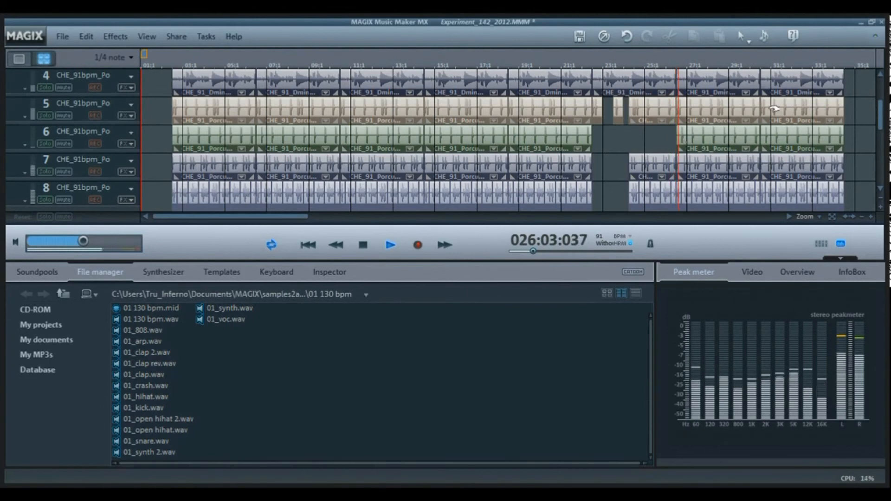
drag(881, 114, 881, 56)
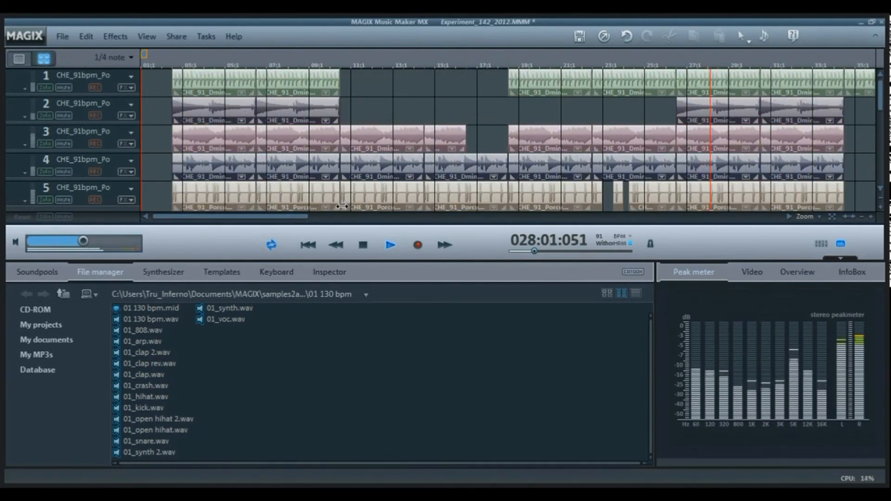
drag(251, 223, 304, 222)
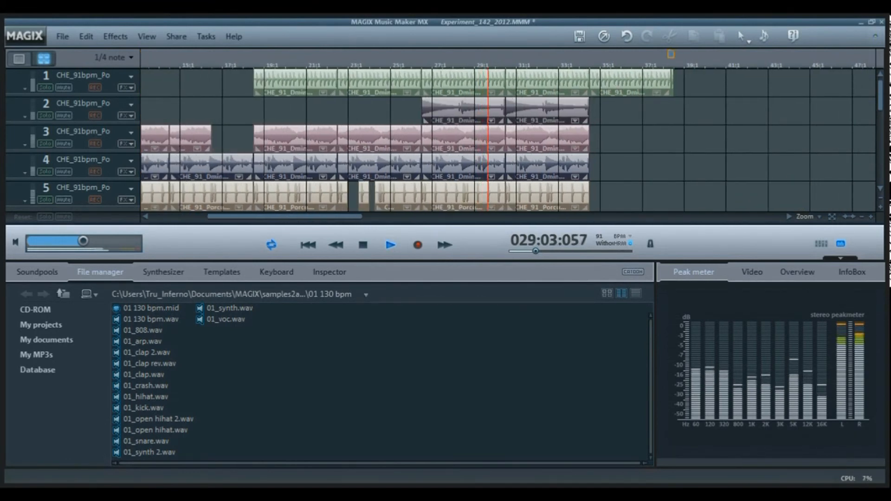
drag(881, 97, 884, 20)
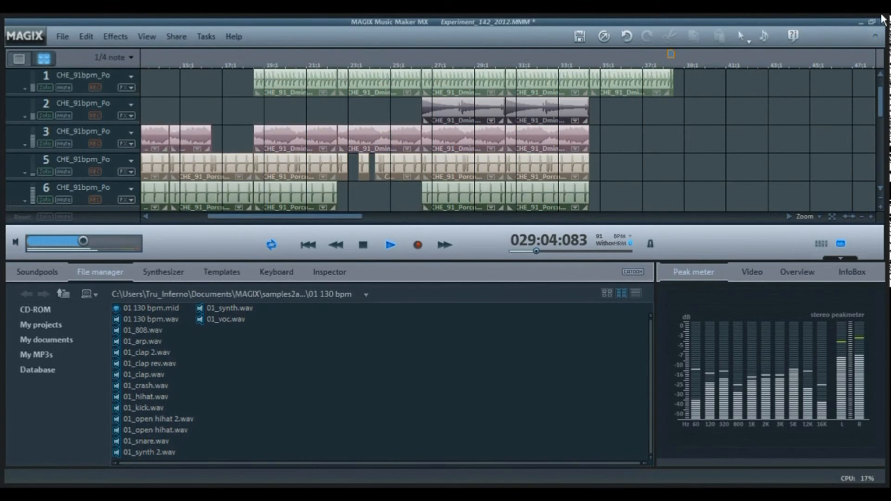